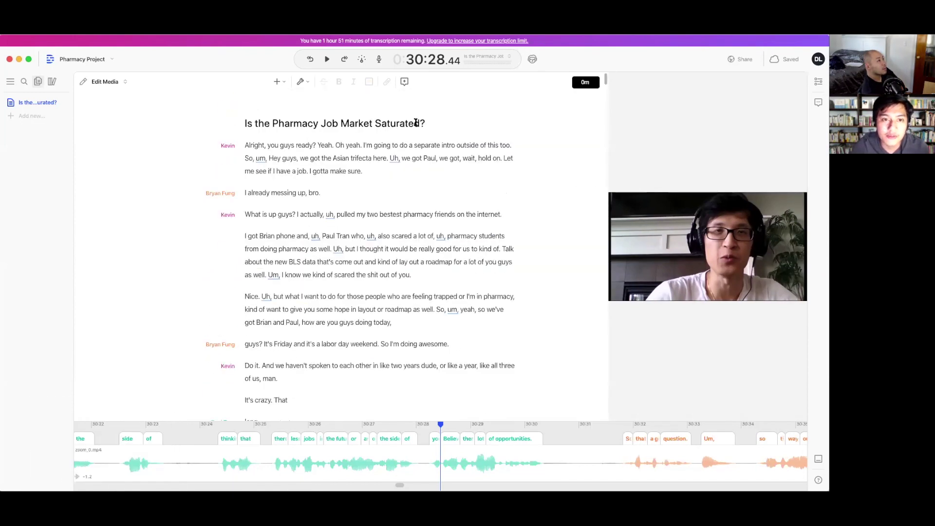
scroll(249, 147, down, 1)
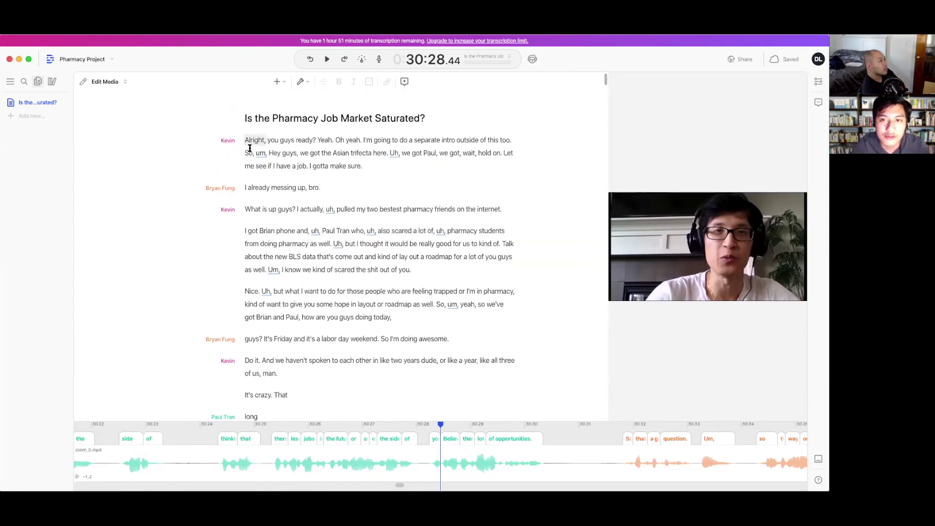
scroll(246, 136, down, 5)
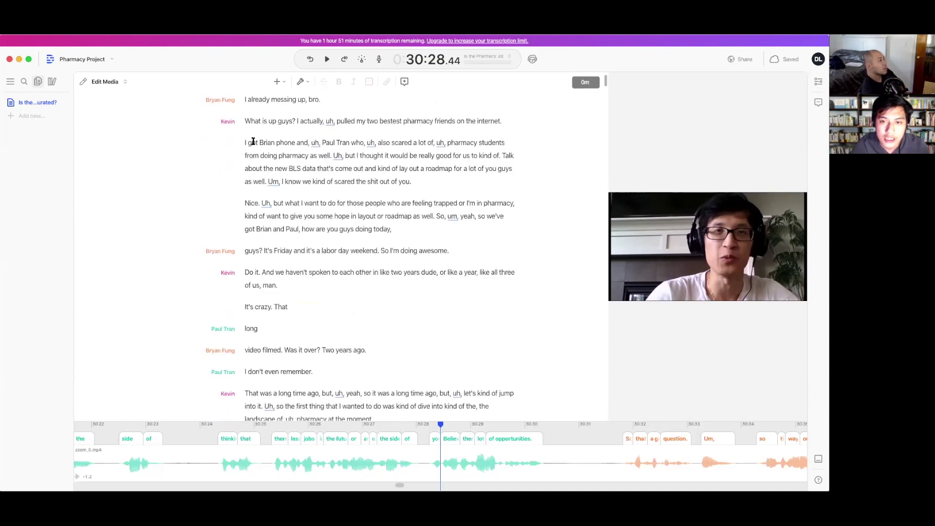
scroll(253, 141, down, 1)
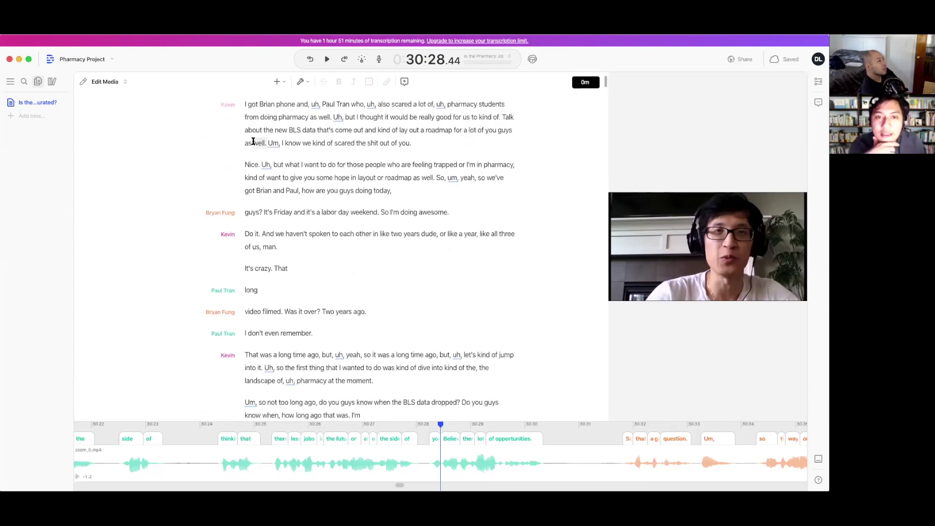
scroll(252, 141, down, 1)
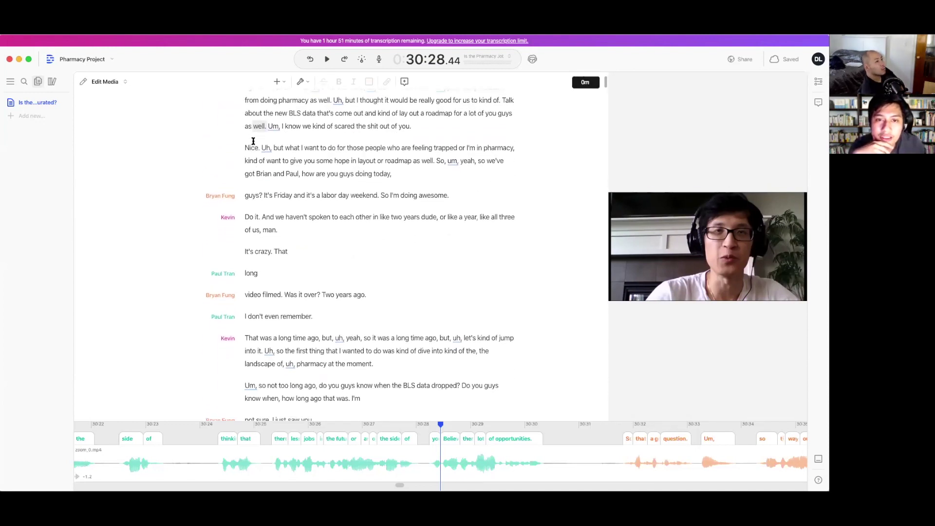
scroll(323, 220, down, 20)
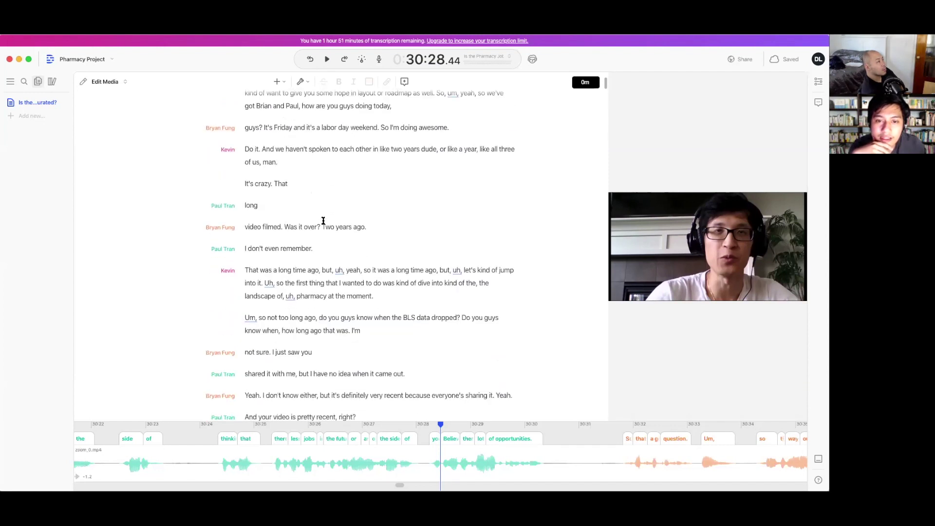
scroll(323, 220, down, 17)
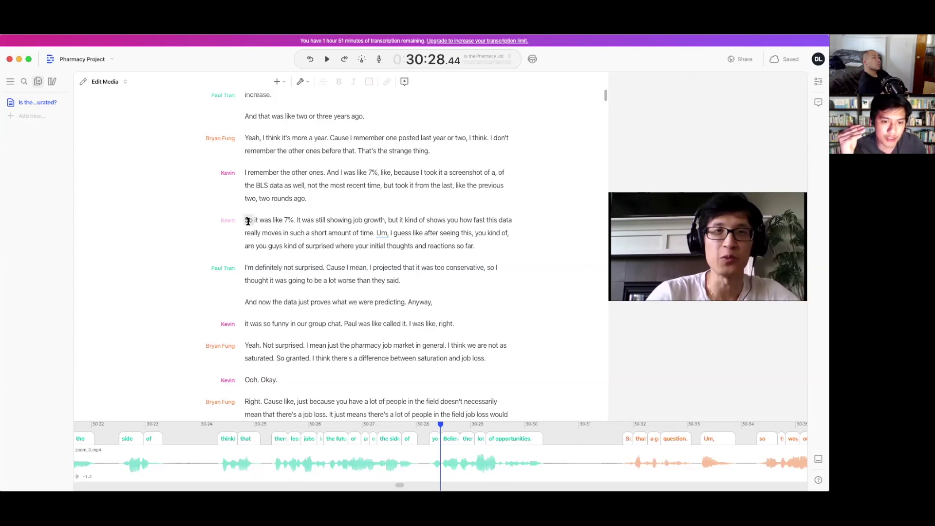
scroll(248, 222, down, 3)
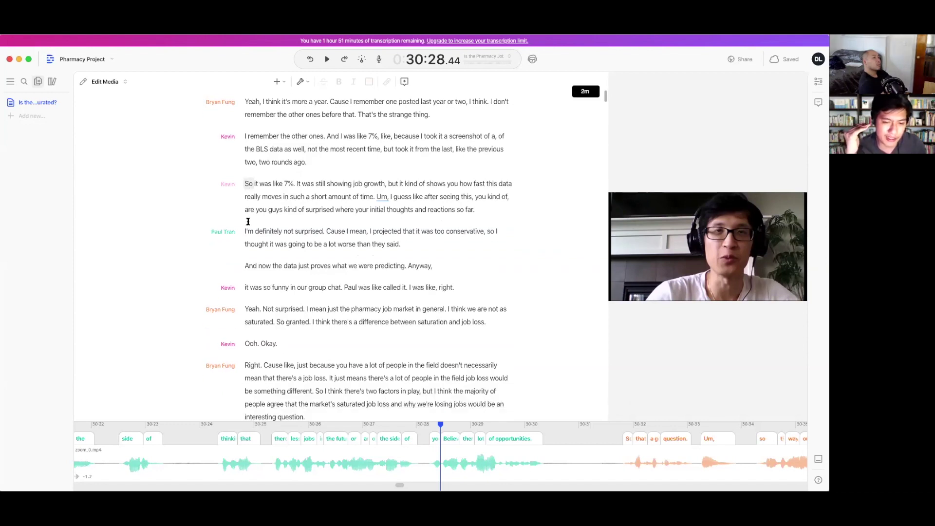
scroll(248, 221, down, 7)
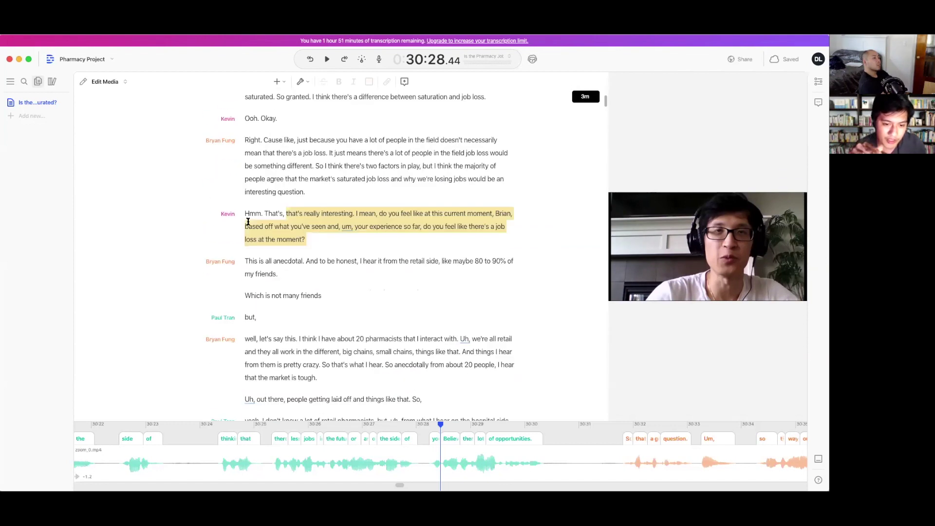
scroll(248, 221, up, 6)
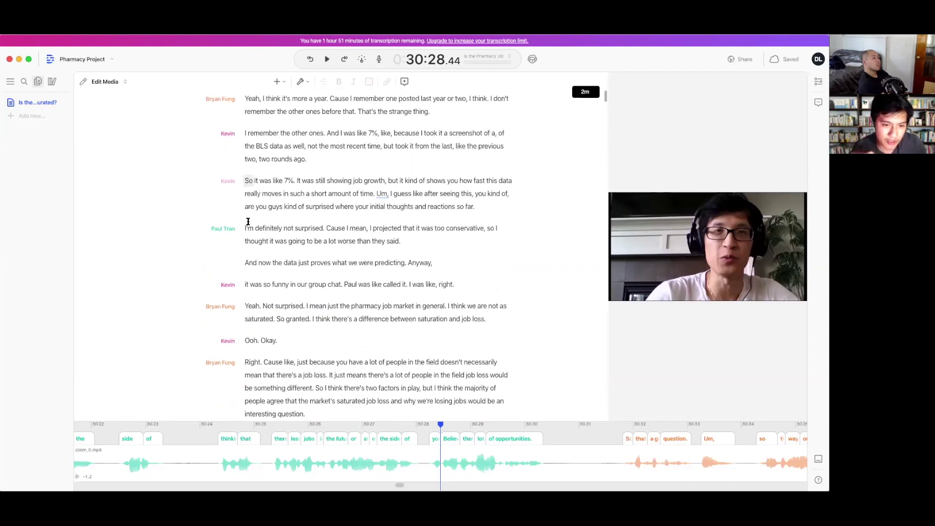
scroll(248, 222, up, 1)
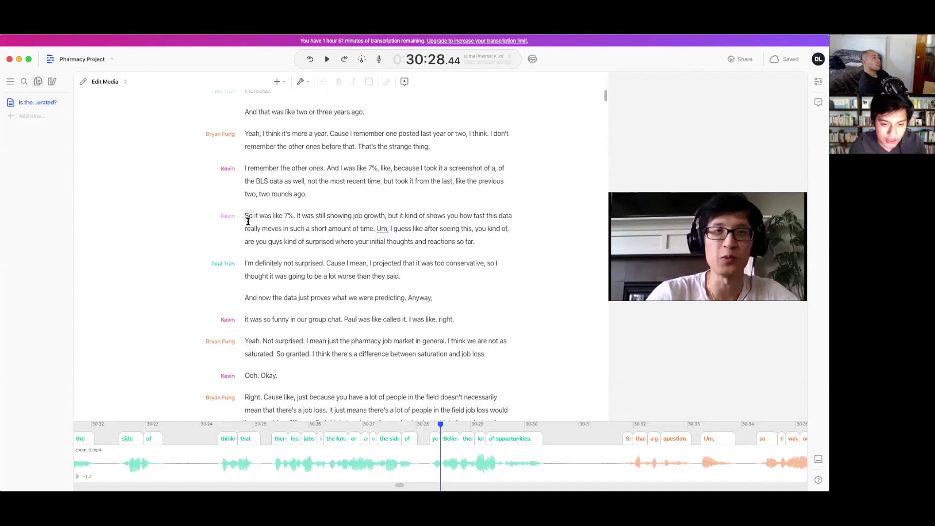
scroll(247, 221, down, 1)
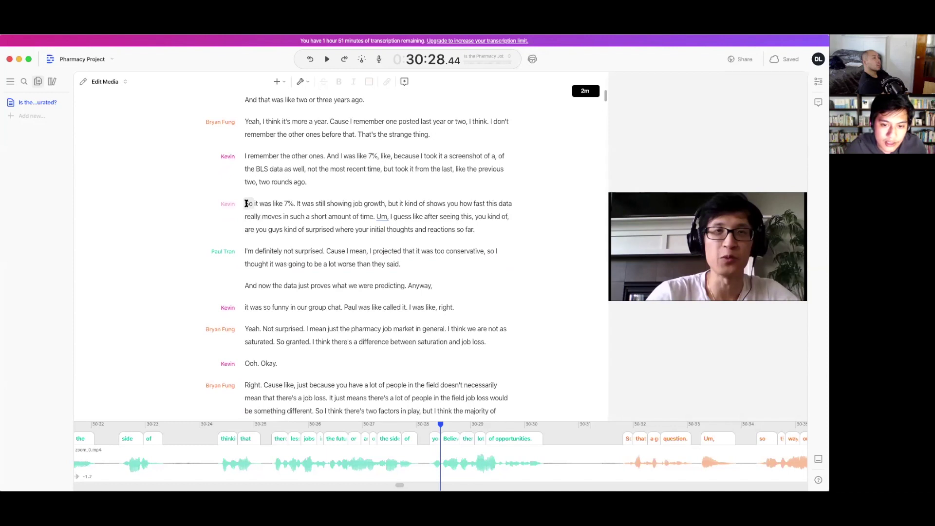
scroll(245, 203, down, 1)
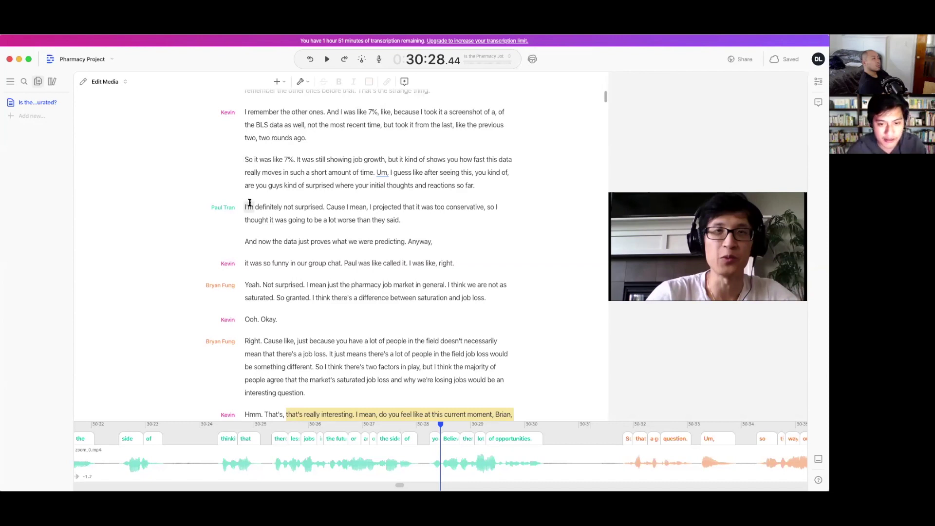
scroll(559, 301, down, 1)
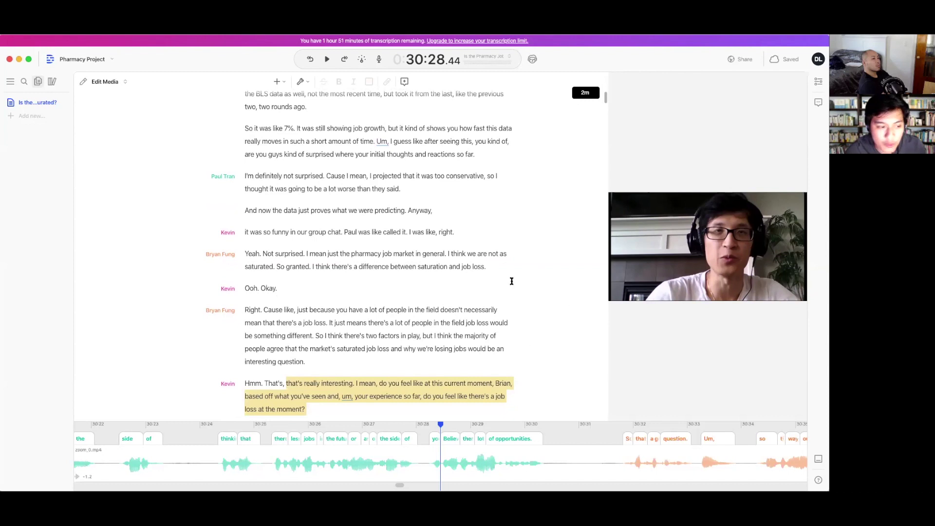
scroll(514, 295, down, 1)
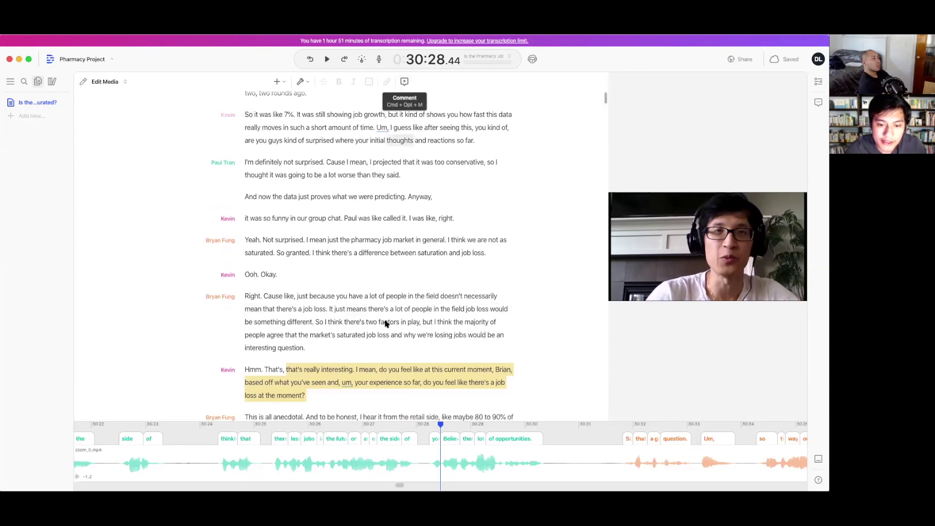
scroll(386, 322, down, 3)
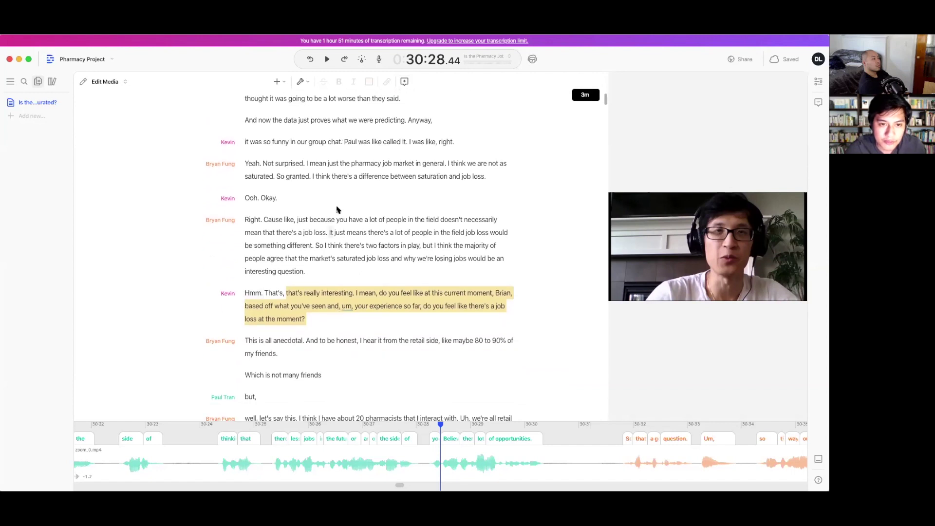
scroll(337, 209, up, 20)
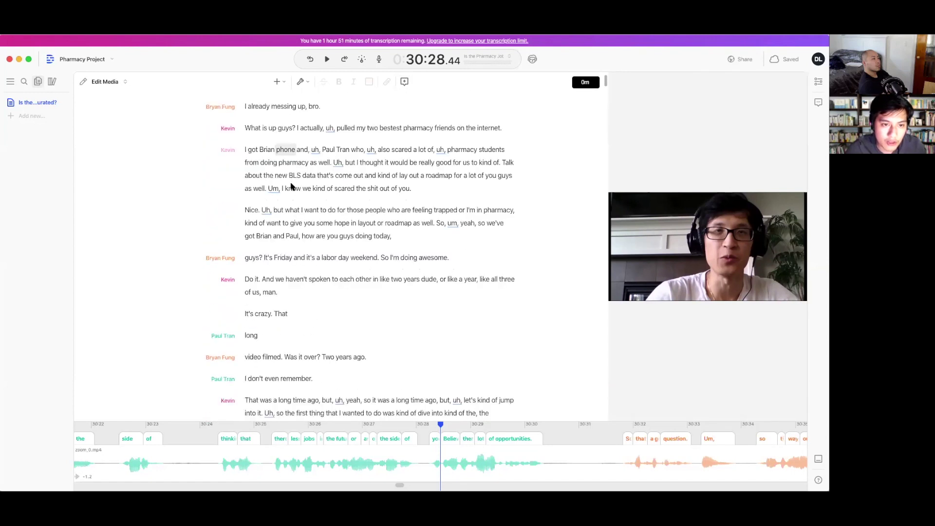
scroll(292, 187, up, 3)
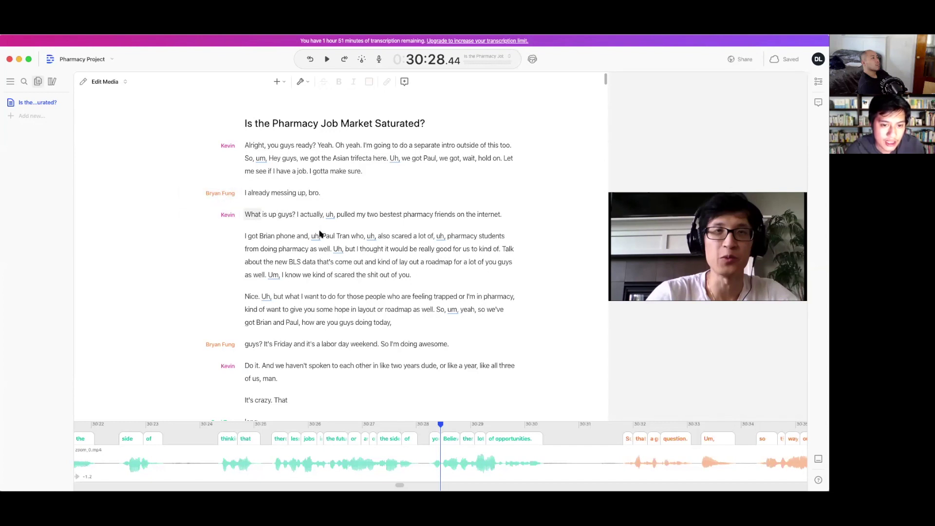
Scroll the transcript down to the yellow-highlighted question about job loss in pharmacy
scroll(330, 233, down, 1)
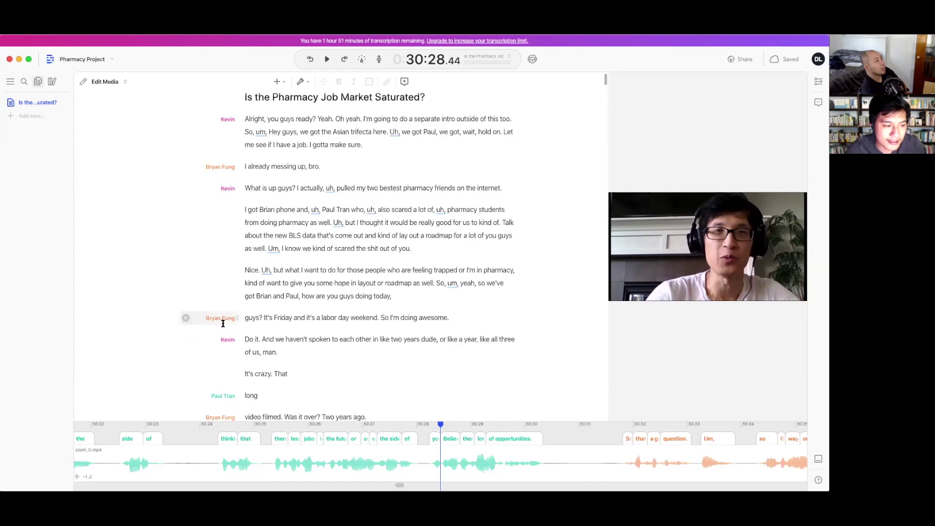
scroll(224, 320, down, 1)
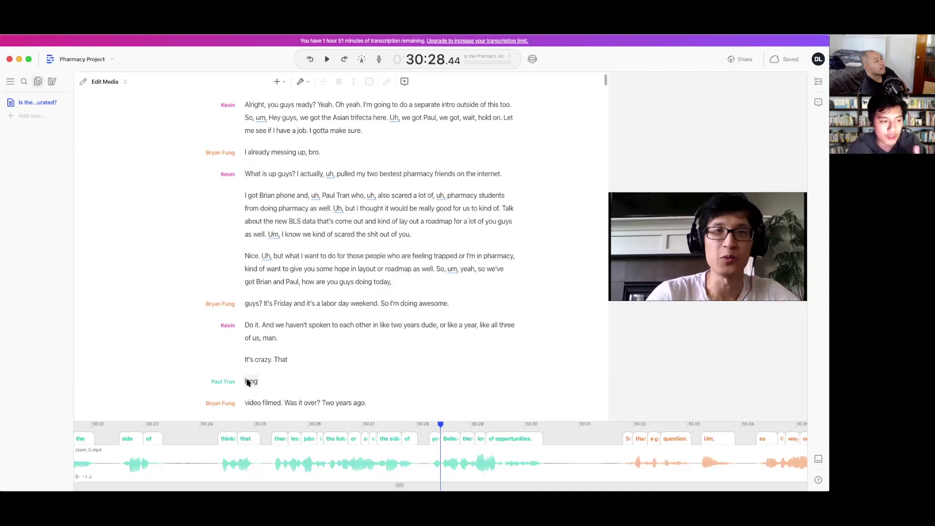
scroll(275, 358, down, 3)
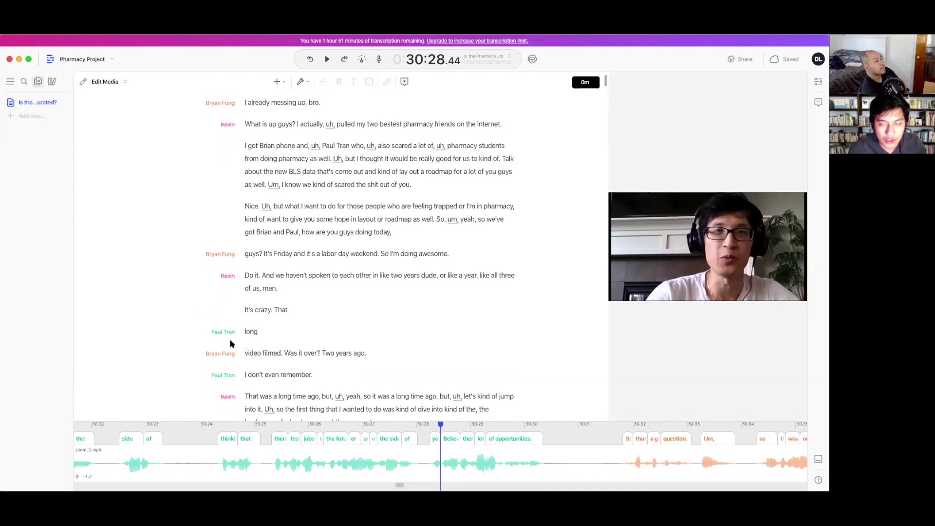
scroll(293, 352, down, 3)
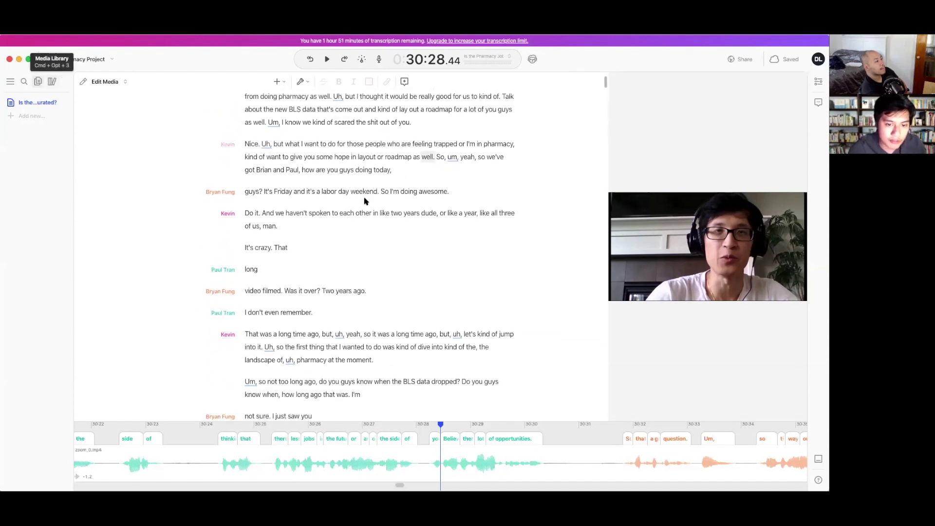
scroll(370, 227, down, 5)
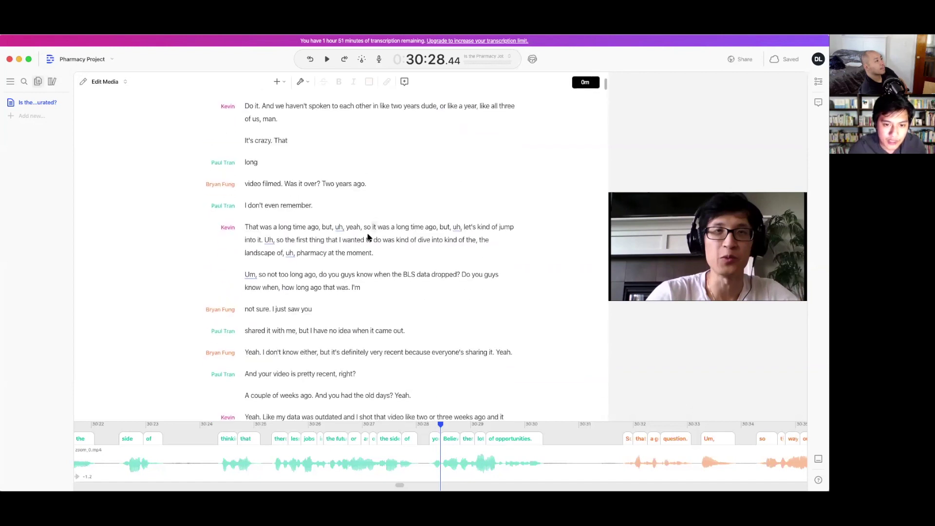
scroll(370, 234, down, 12)
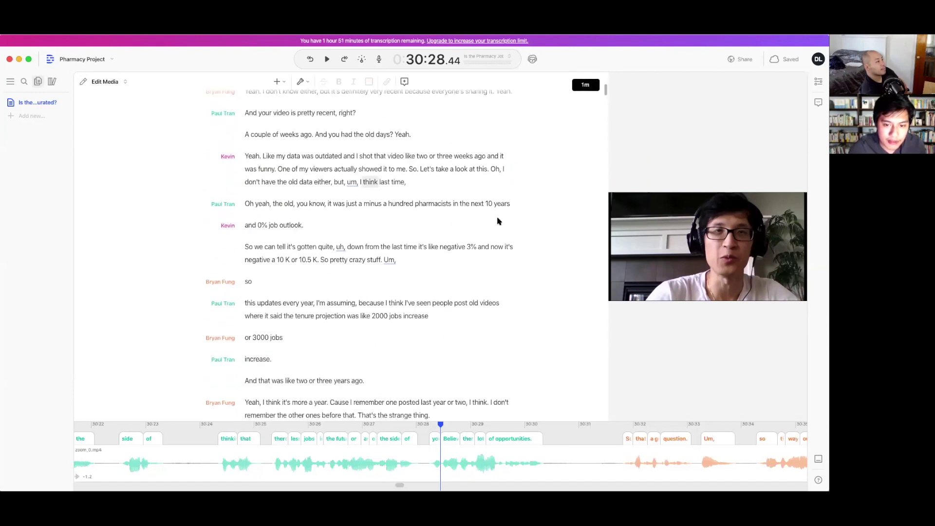
scroll(456, 239, down, 11)
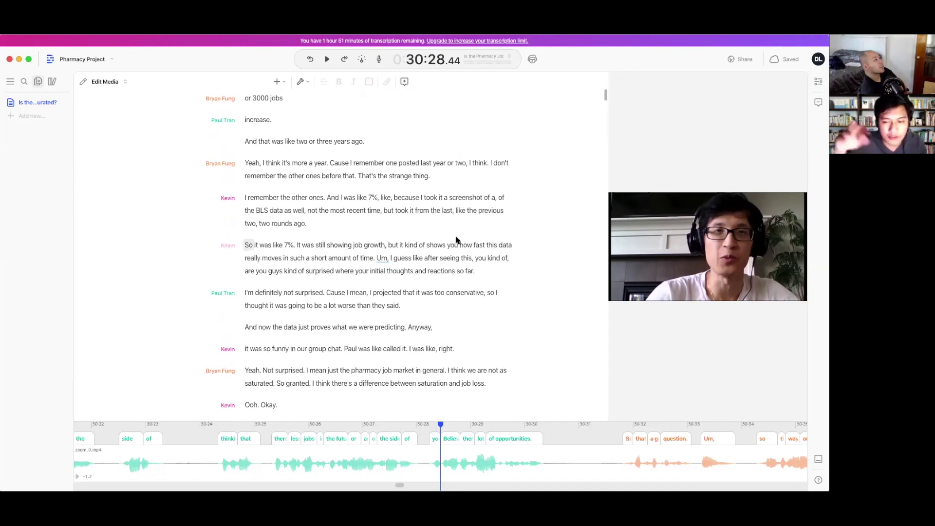
scroll(456, 239, down, 4)
scroll(448, 237, down, 6)
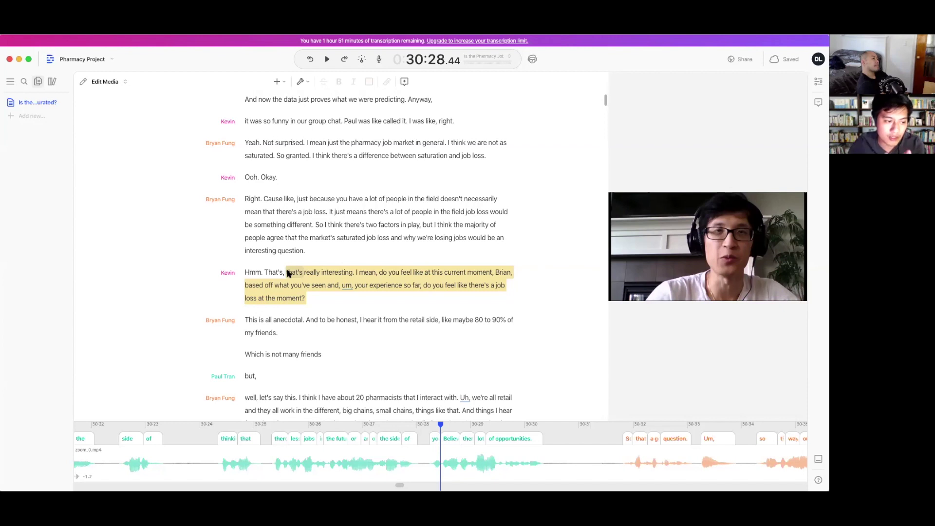
Highlight Kevin's job-loss question in Sand and set playback to Bryan's 'Right.' at 3:54.76
drag(287, 273, 309, 299)
click(309, 298)
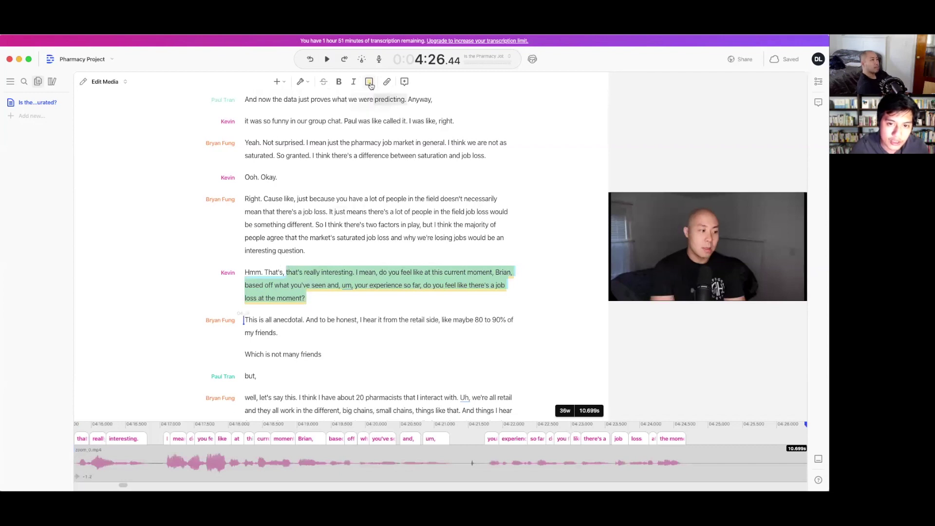
mouse_move(370, 86)
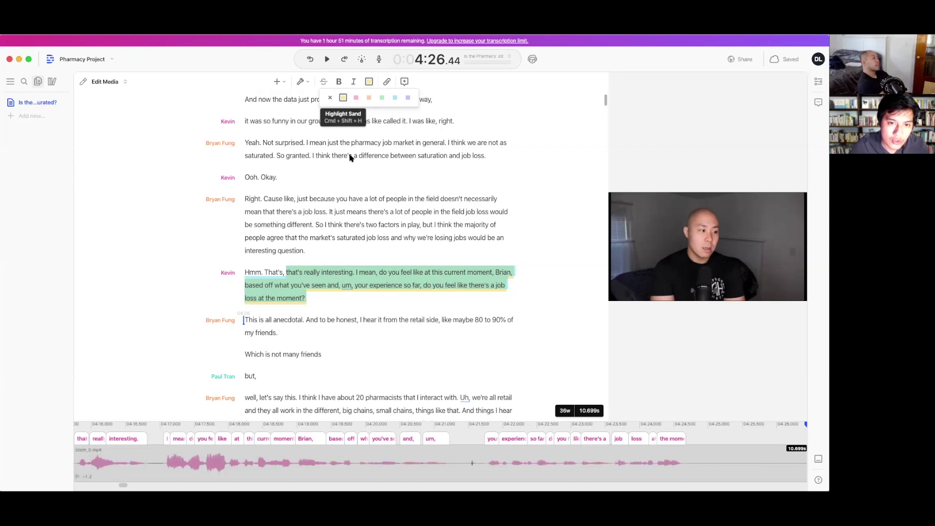
click(352, 157)
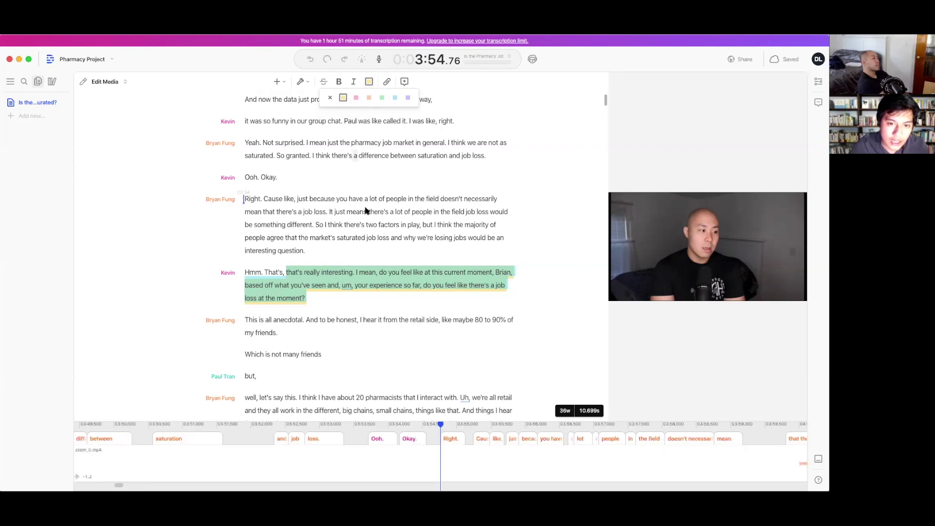
Copy all six Sand highlights using the wand menu's Copy highlights option
scroll(357, 281, down, 3)
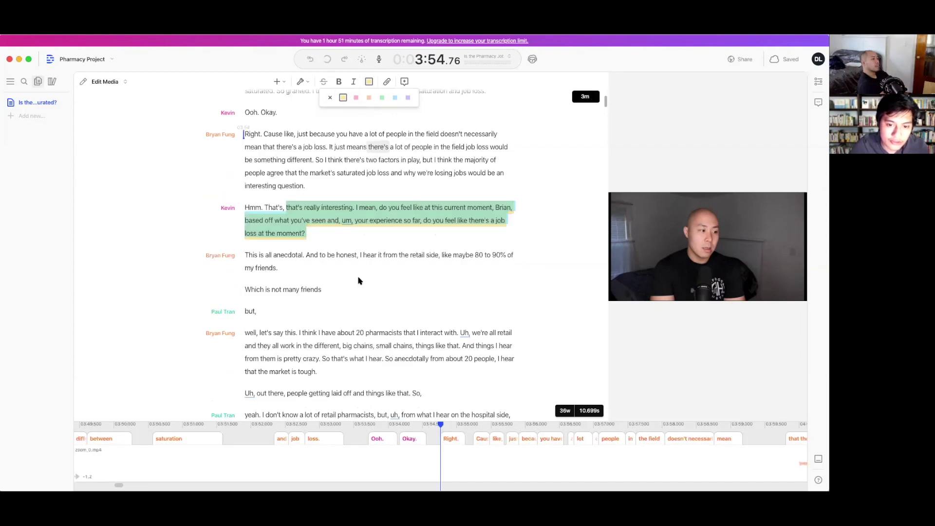
scroll(358, 281, down, 6)
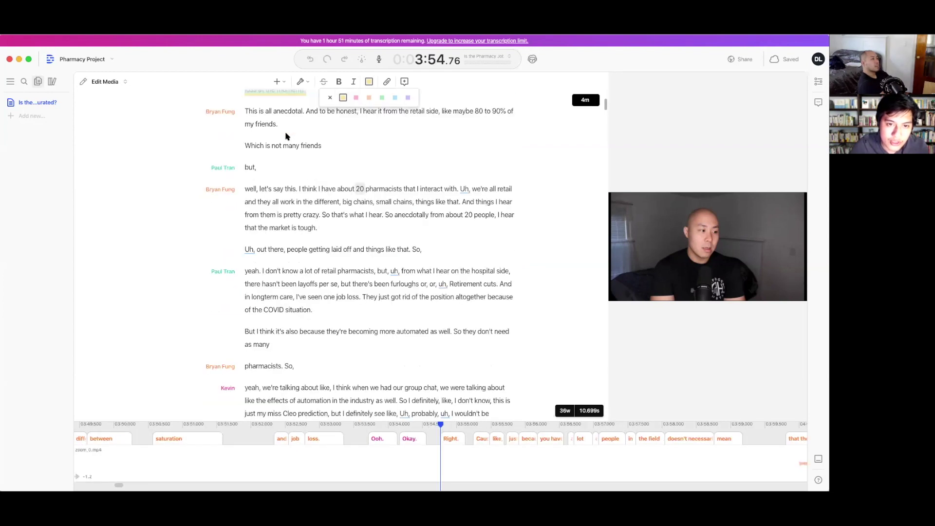
click(282, 84)
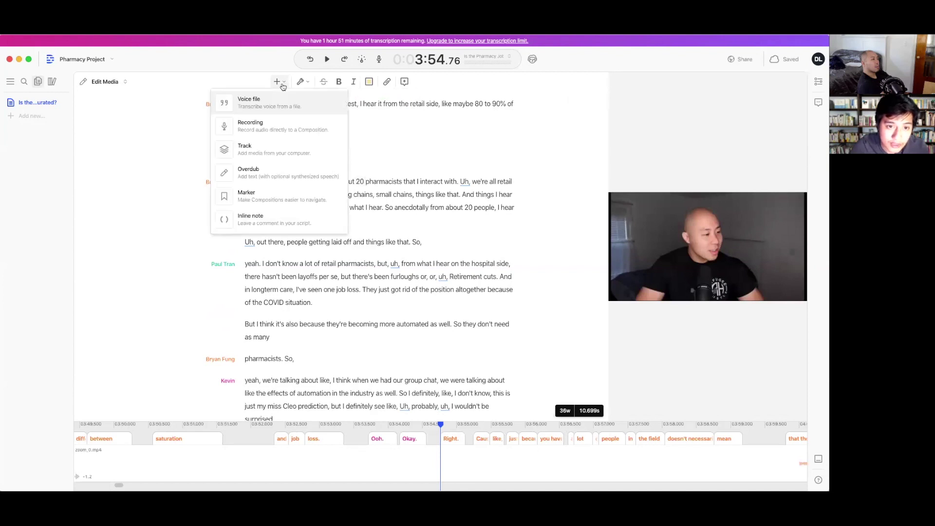
click(303, 82)
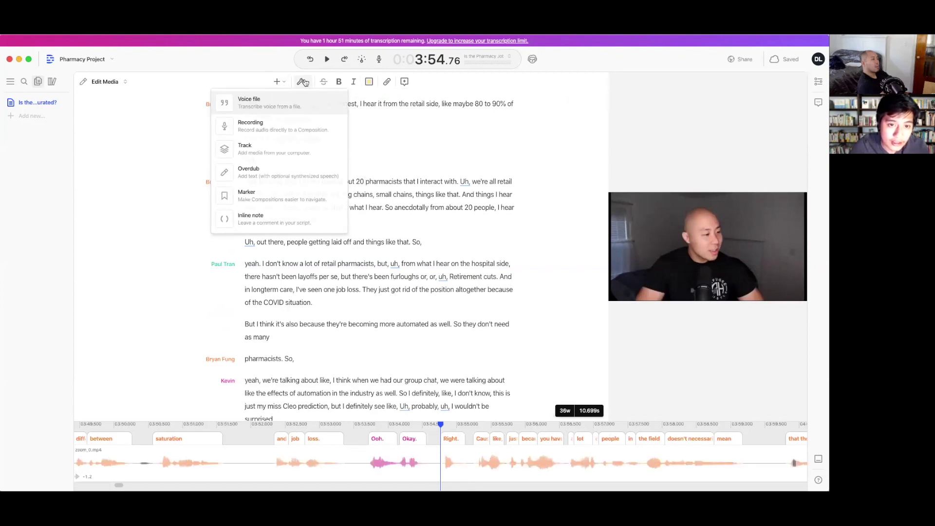
mouse_move(313, 122)
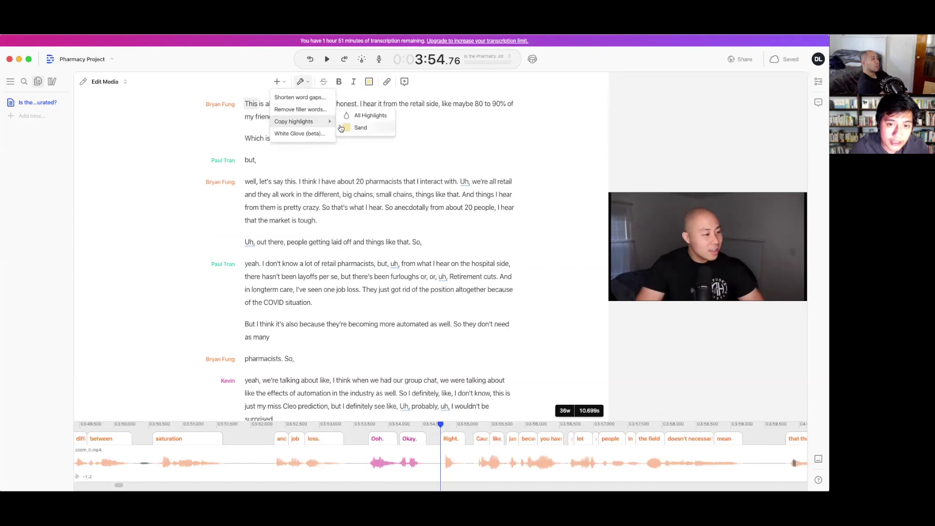
click(342, 128)
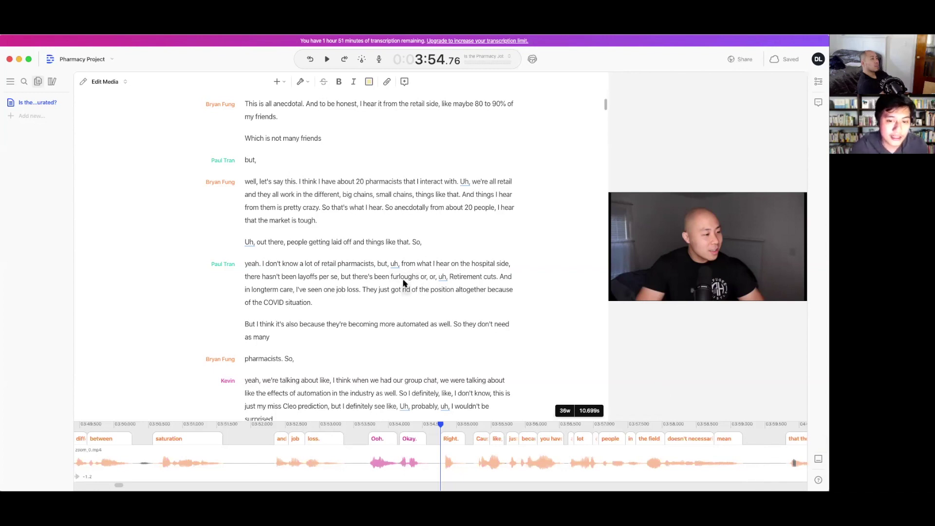
scroll(403, 283, down, 2)
Set playback to 4:15.74 at the start of Kevin's 'that's really interesting' question
scroll(403, 283, up, 5)
scroll(403, 283, up, 3)
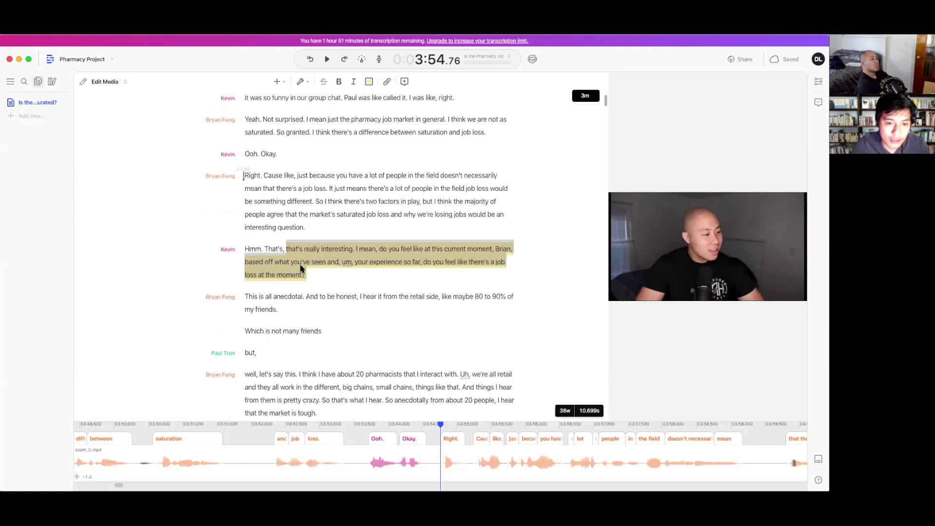
click(287, 249)
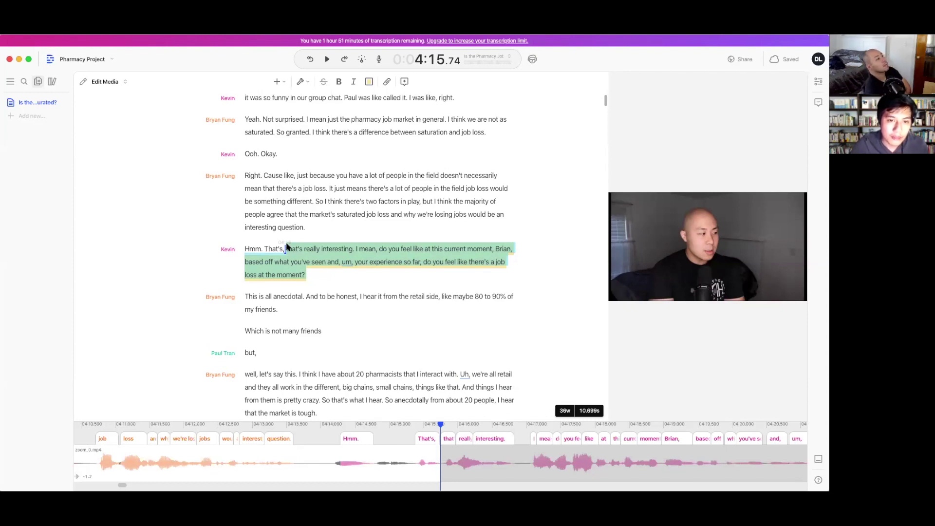
Scroll back up to the title and bring up the share and export options
scroll(287, 247, up, 2)
scroll(287, 247, up, 10)
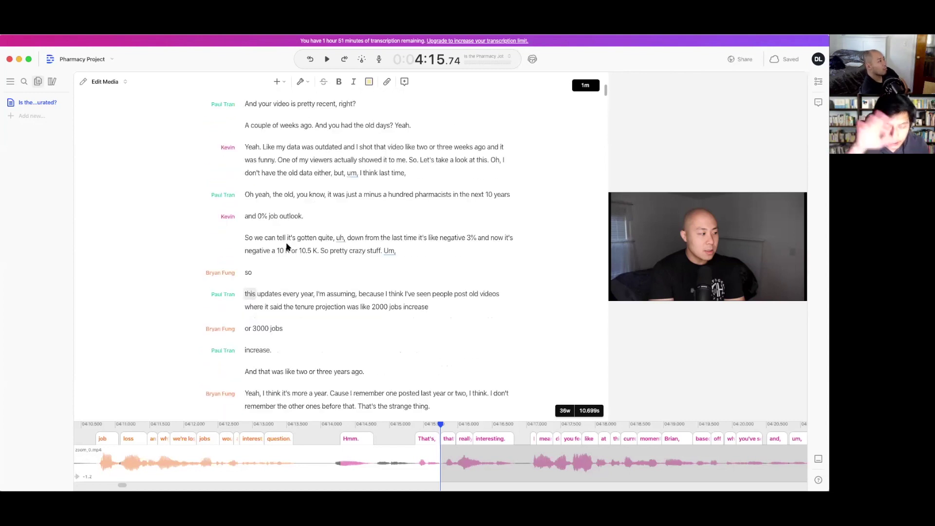
scroll(287, 247, up, 8)
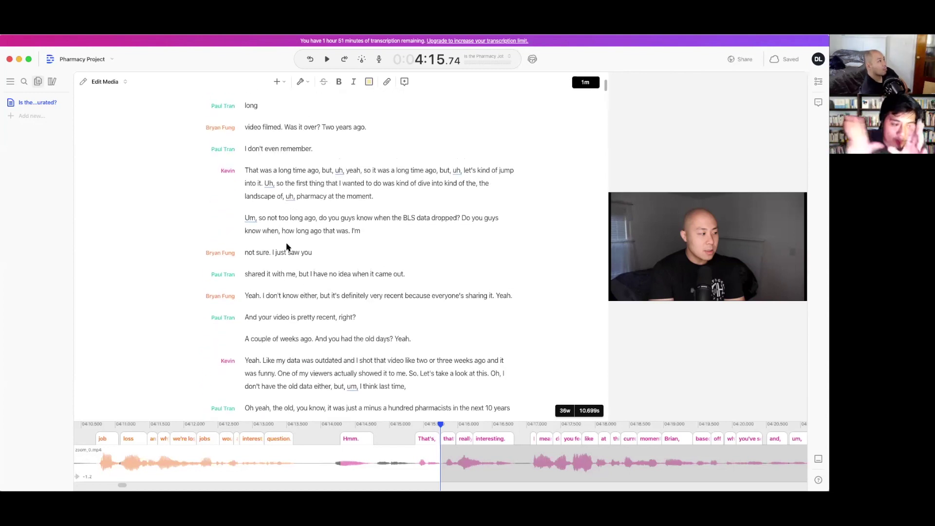
scroll(288, 246, up, 10)
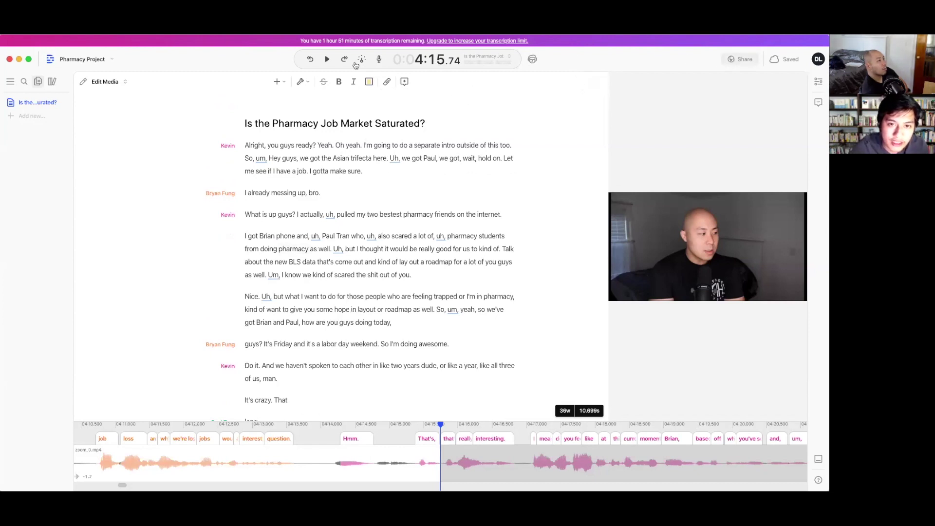
key(super+shift+s)
click(401, 64)
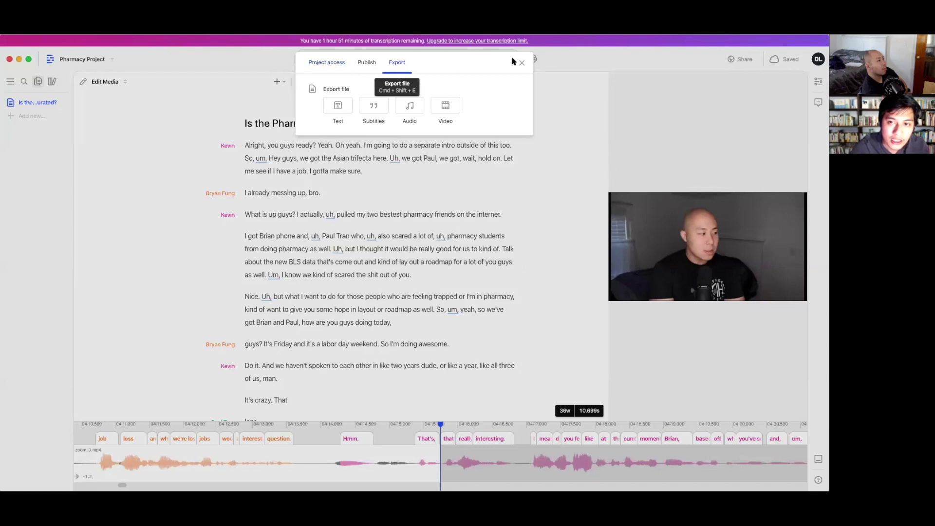
click(362, 340)
scroll(362, 340, down, 15)
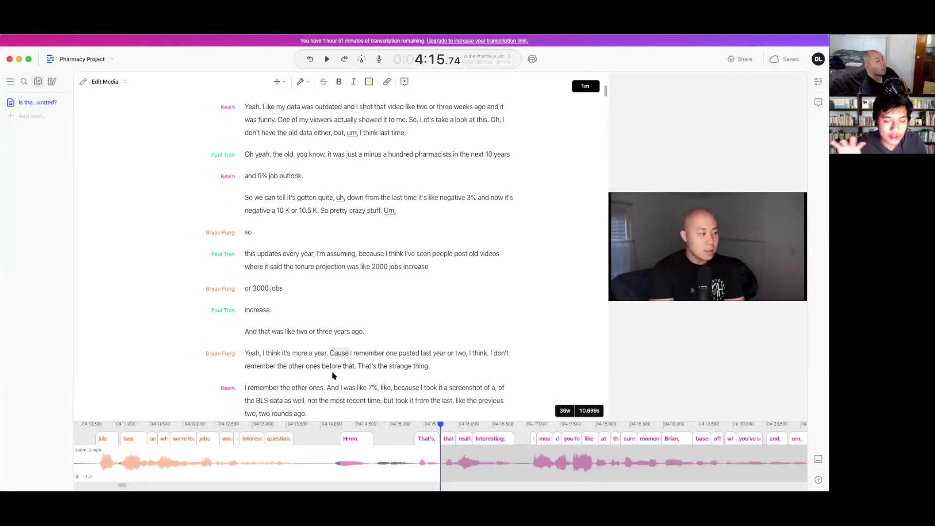
scroll(333, 375, down, 6)
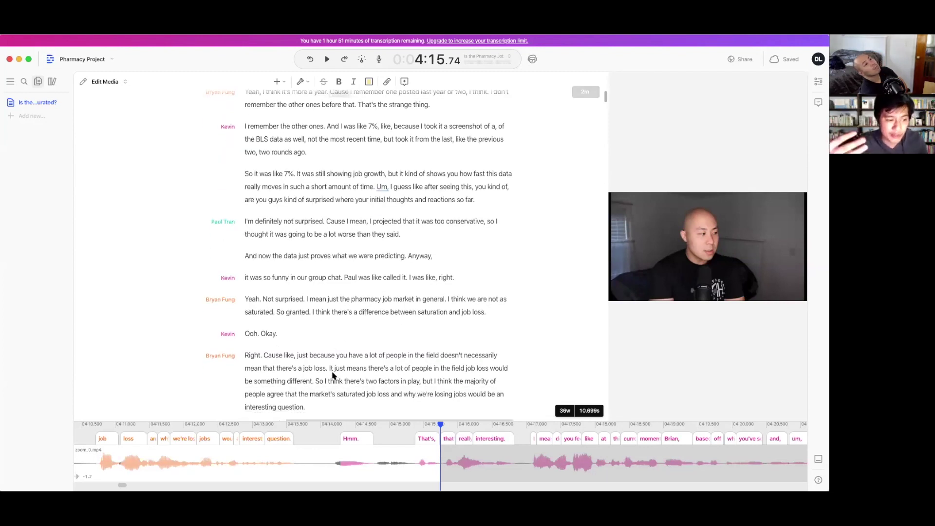
scroll(333, 375, down, 2)
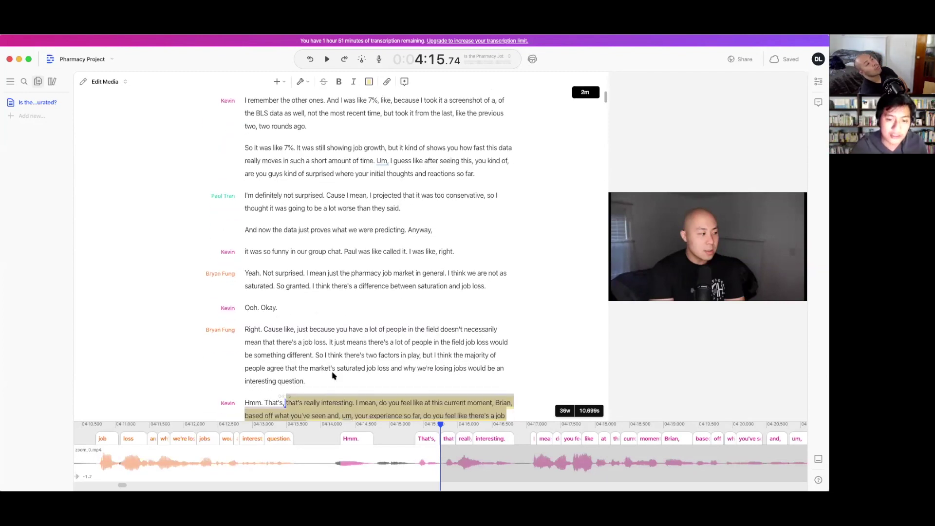
scroll(303, 287, up, 5)
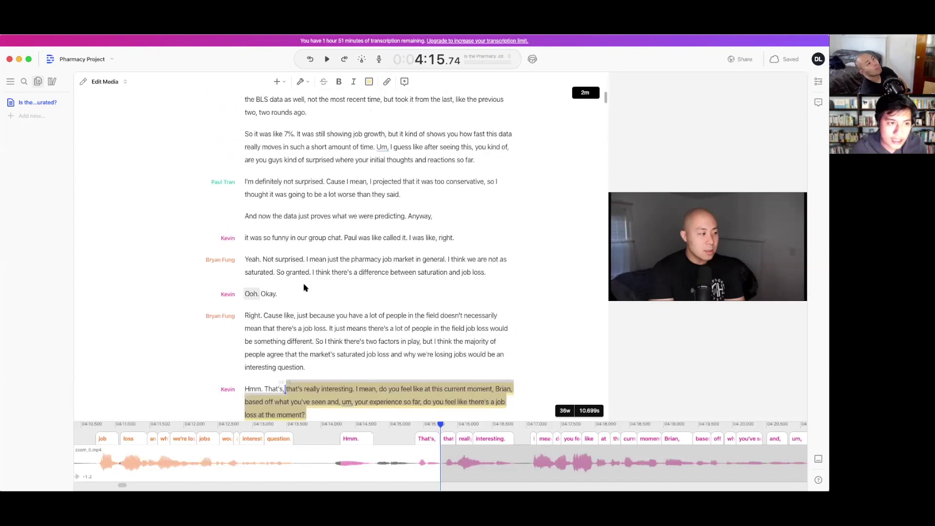
scroll(303, 287, up, 15)
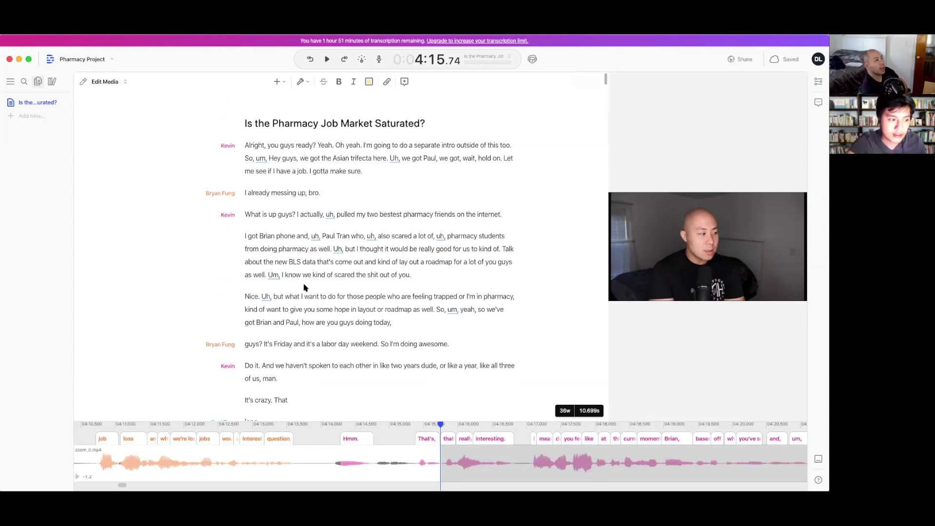
scroll(304, 287, down, 10)
scroll(304, 288, down, 4)
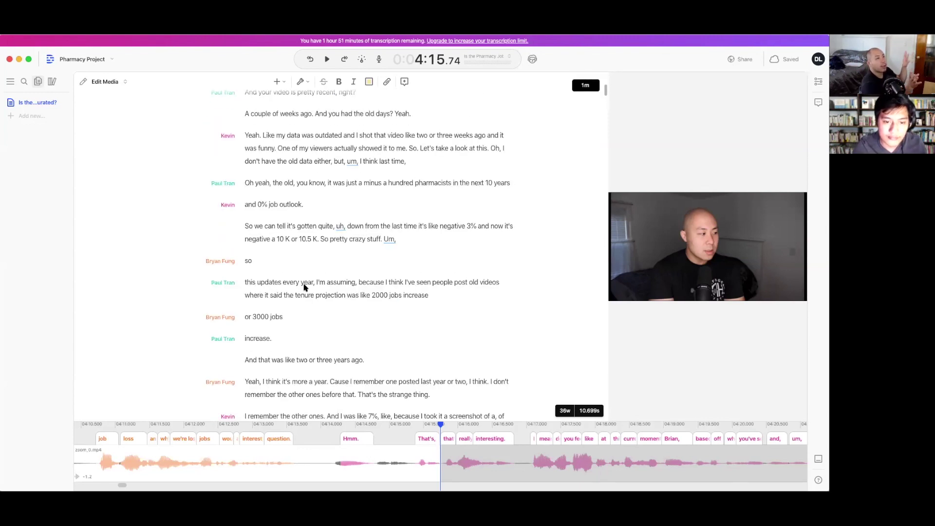
scroll(303, 287, down, 6)
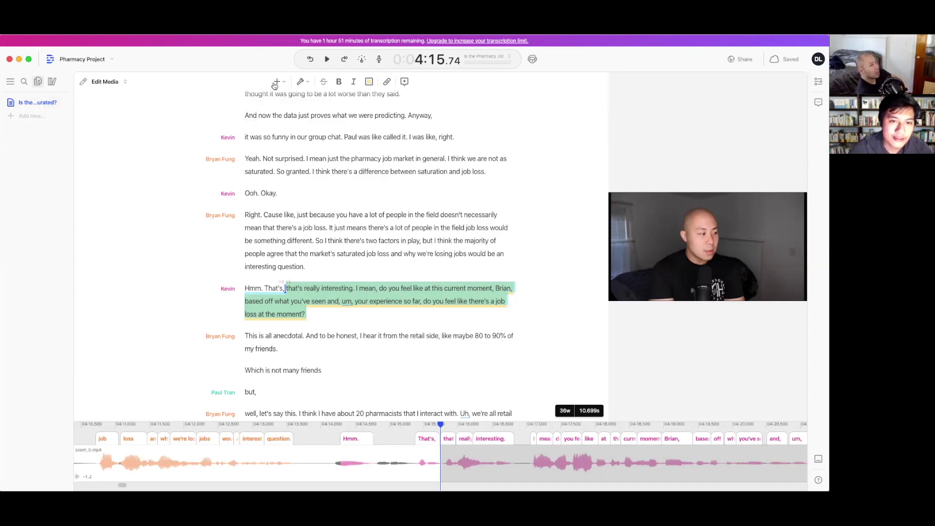
click(278, 81)
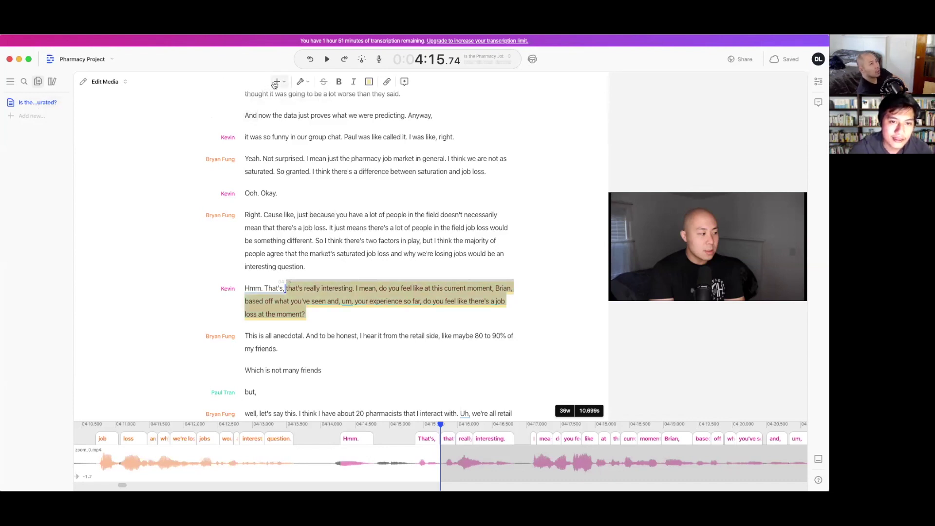
click(300, 82)
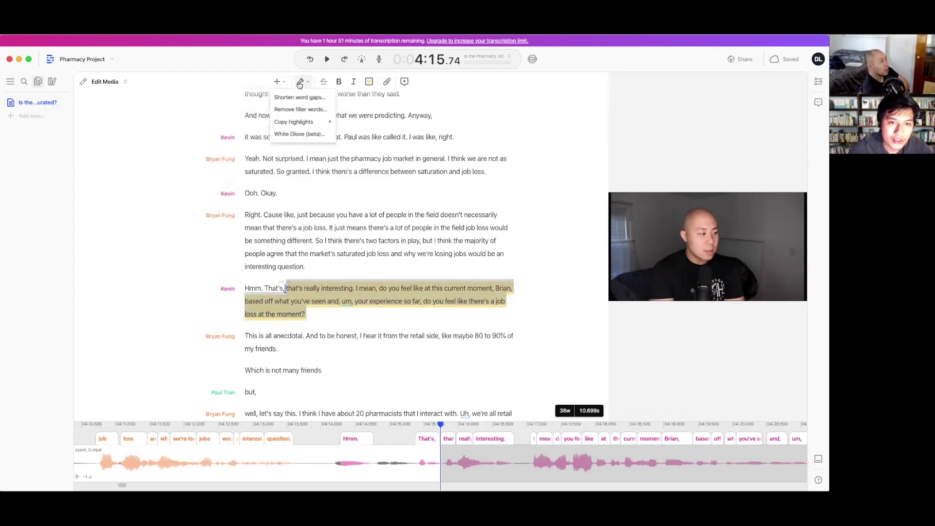
click(306, 110)
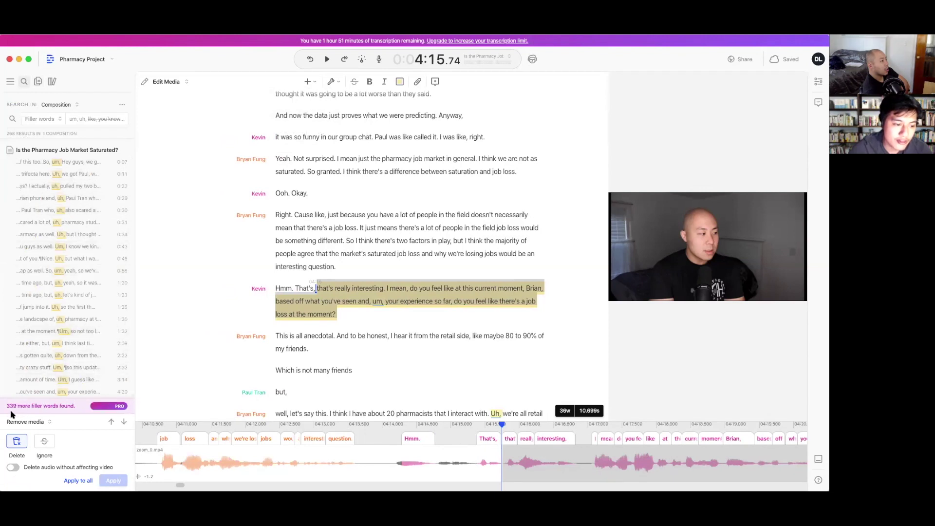
mouse_move(17, 412)
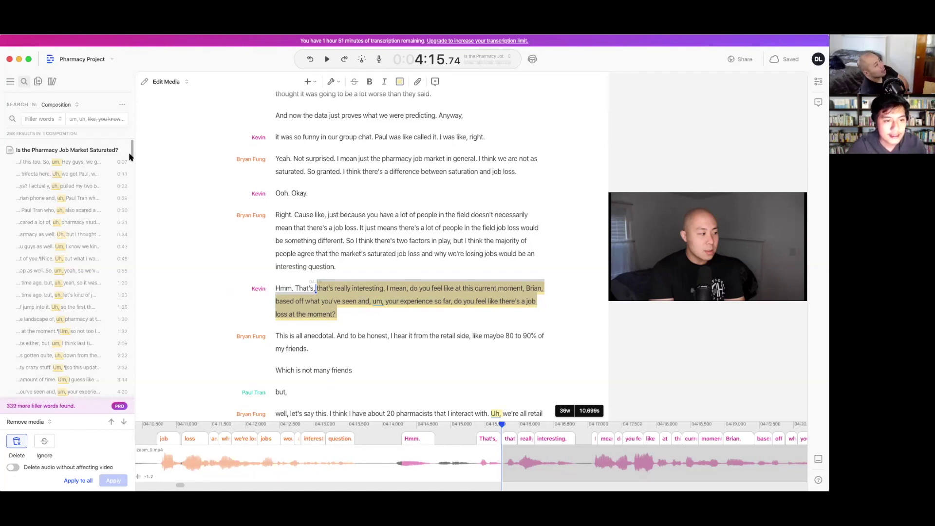
scroll(130, 157, down, 10)
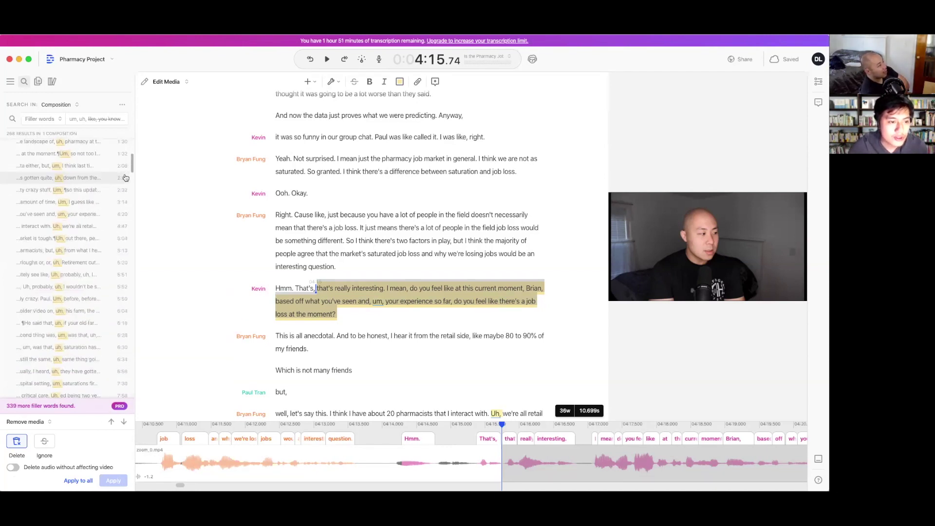
scroll(124, 186, down, 15)
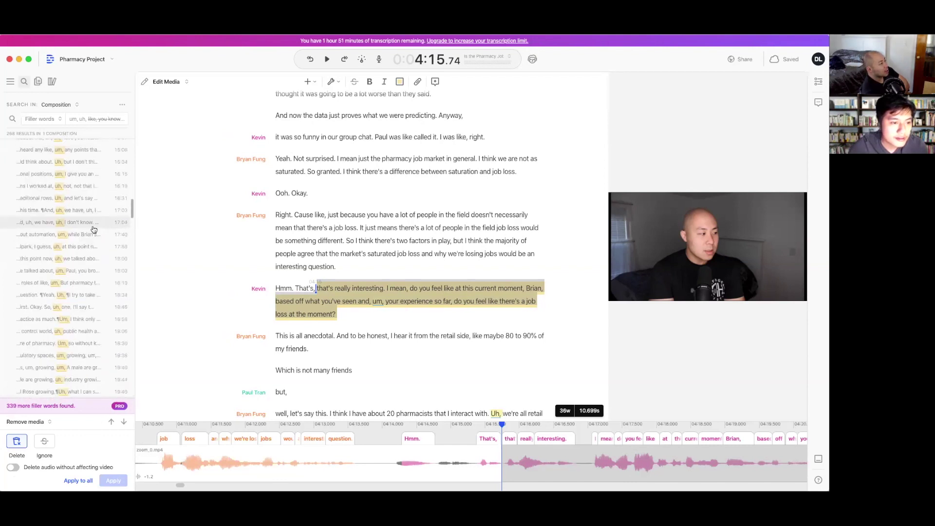
scroll(95, 229, down, 20)
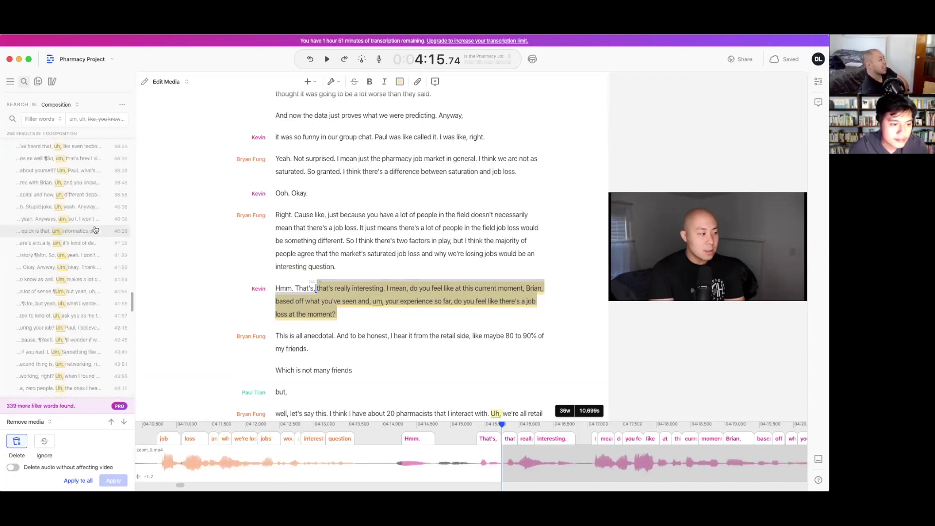
scroll(95, 230, down, 8)
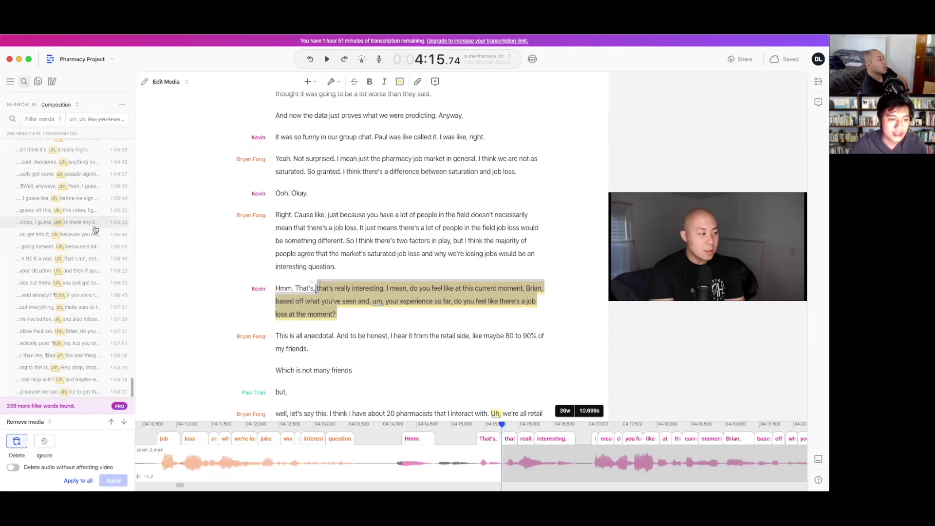
scroll(96, 230, up, 1)
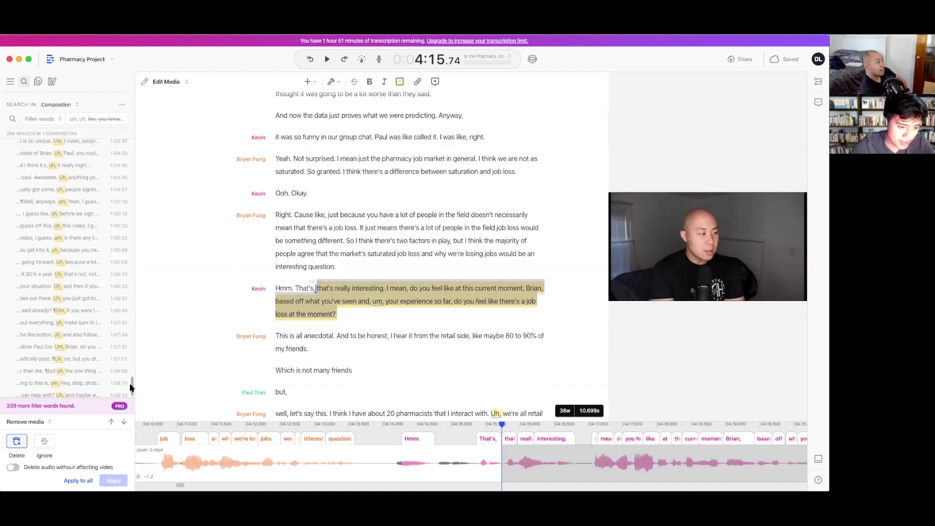
scroll(131, 388, down, 1)
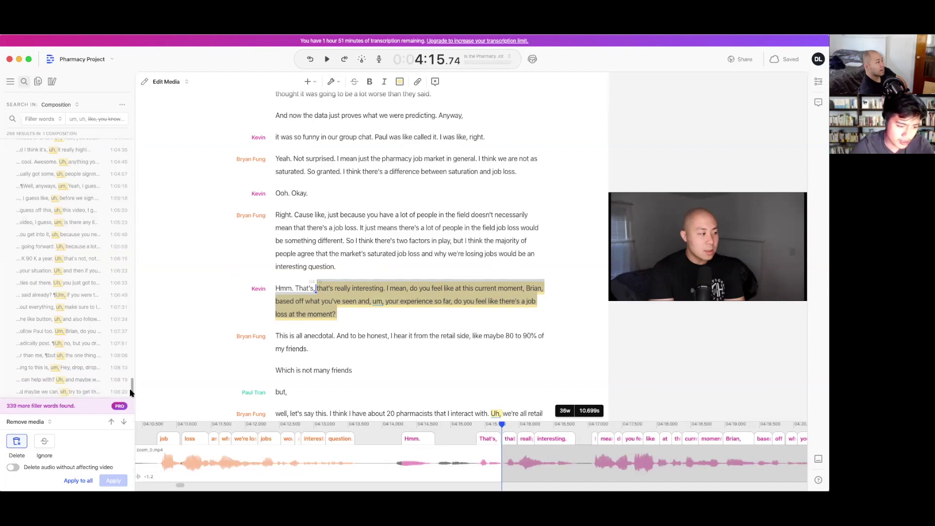
drag(131, 392, 126, 142)
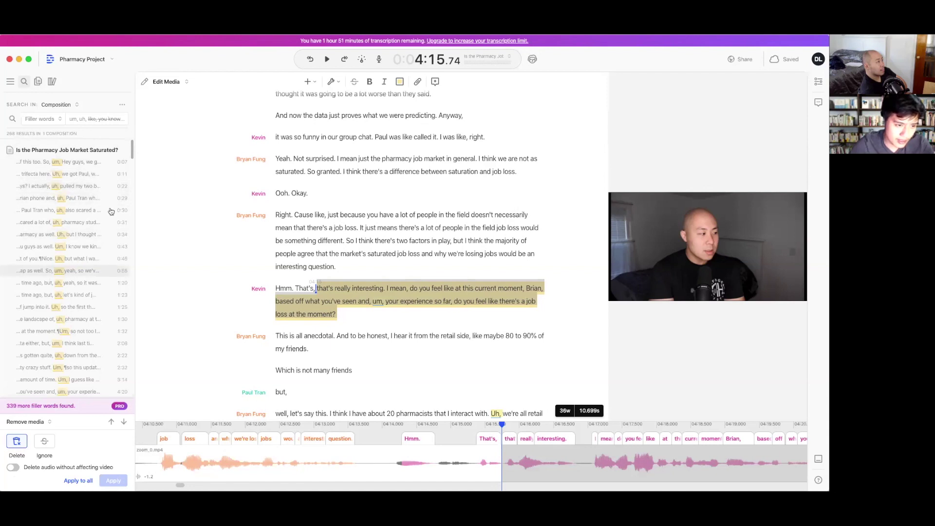
drag(129, 150, 130, 154)
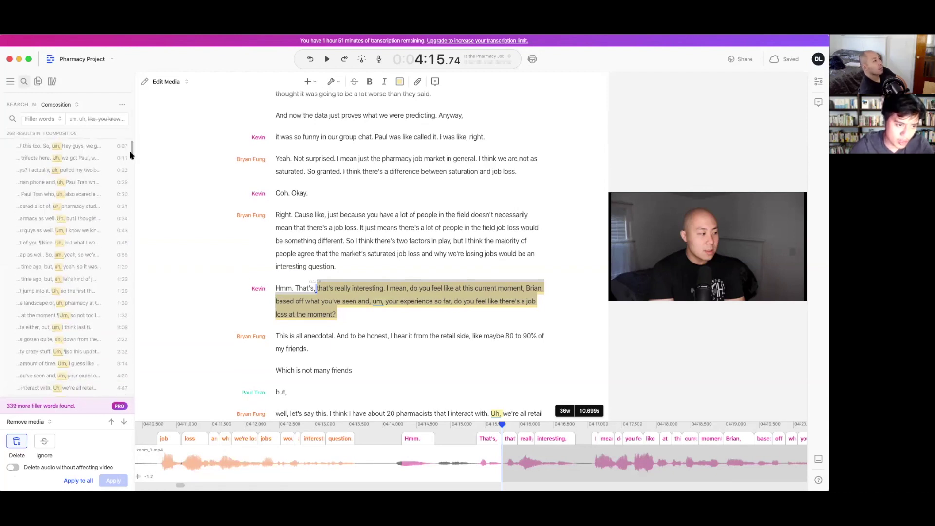
scroll(130, 155, down, 1)
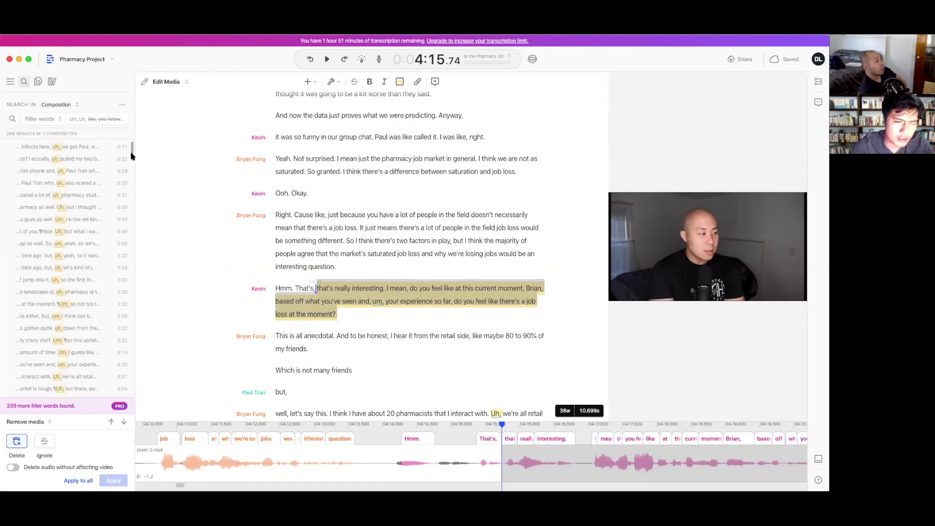
scroll(130, 156, up, 2)
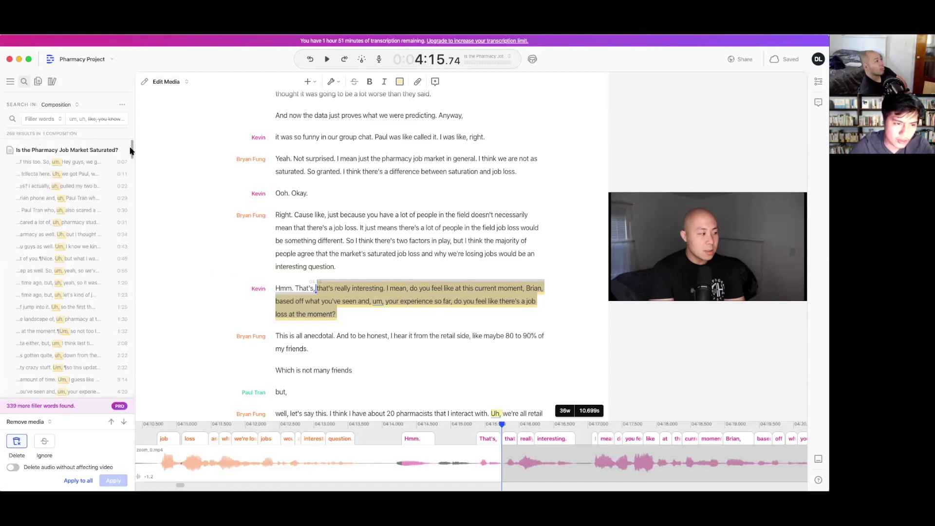
scroll(130, 152, down, 2)
scroll(130, 151, up, 2)
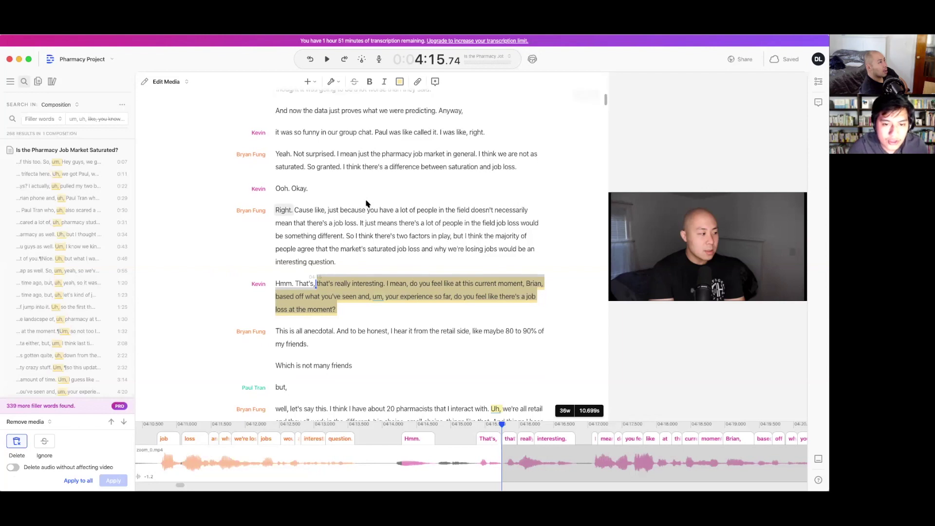
Select from 'what do you think the future of pharmacy holds?' through 'areas of pharmacy that are growing.'
scroll(366, 204, down, 10)
scroll(366, 204, down, 15)
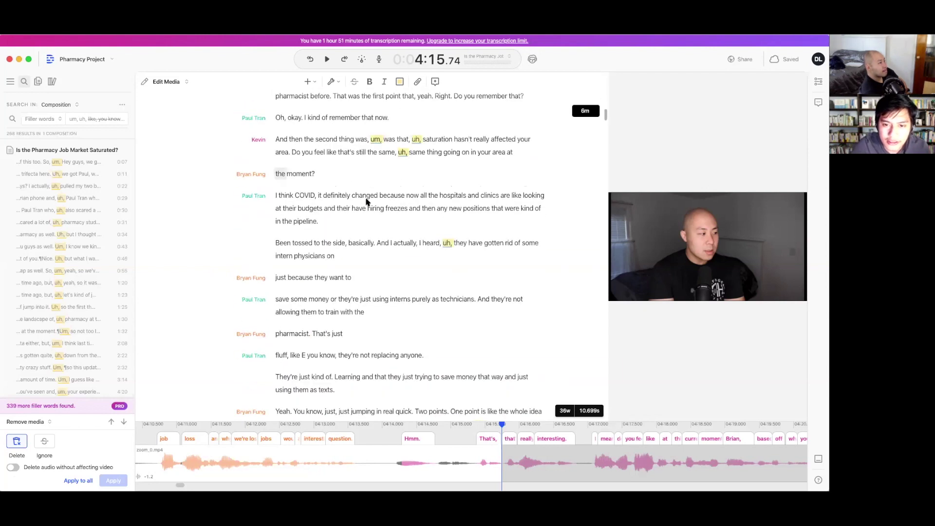
scroll(367, 204, down, 10)
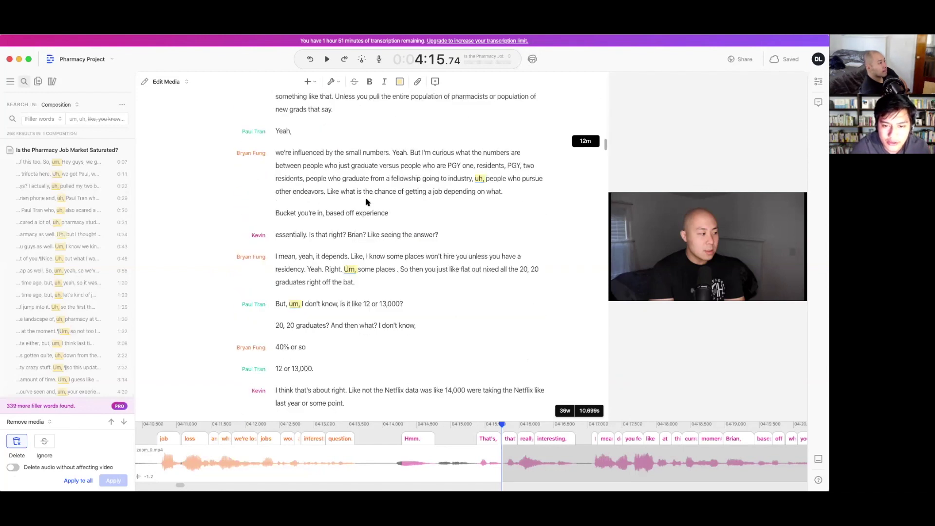
scroll(480, 232, down, 15)
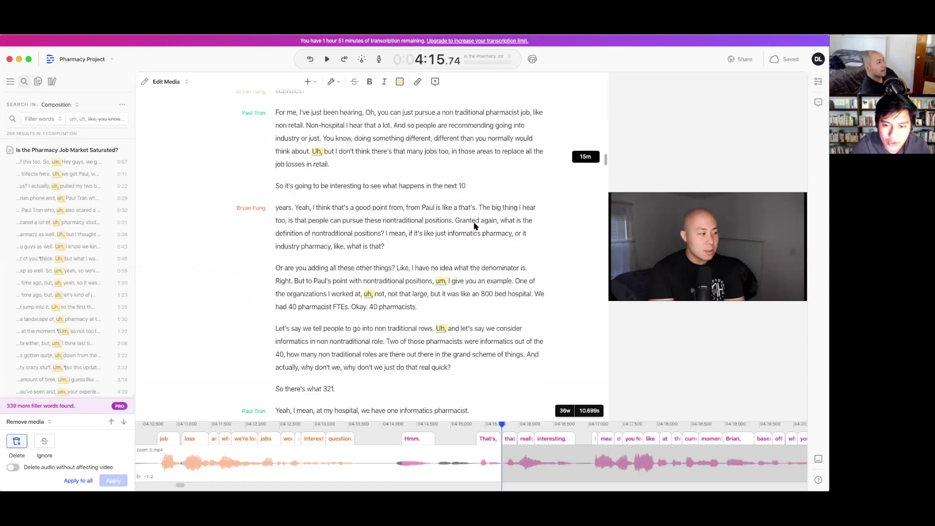
scroll(480, 301, down, 5)
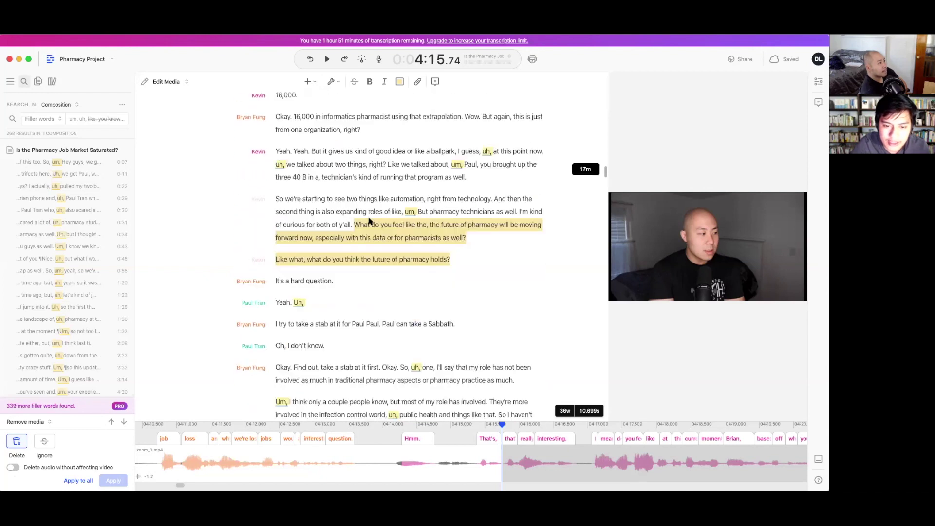
scroll(404, 301, down, 4)
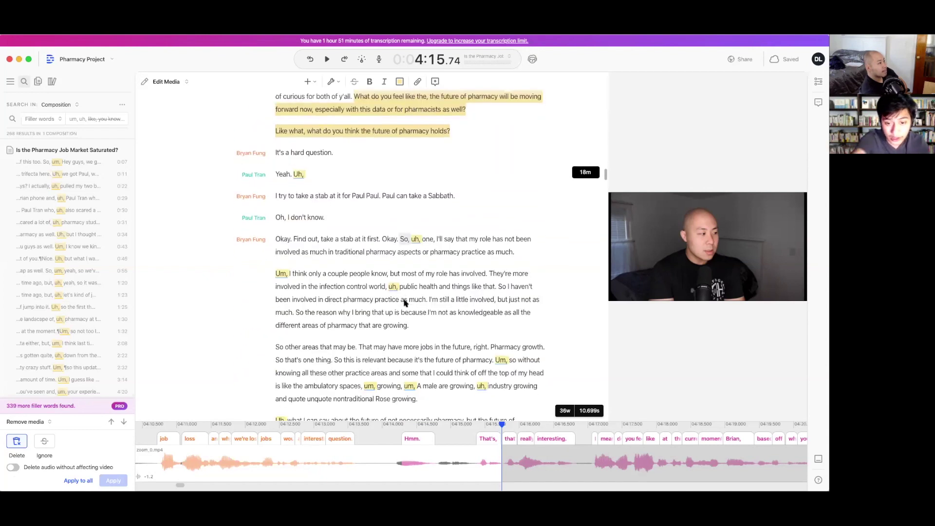
scroll(404, 302, down, 2)
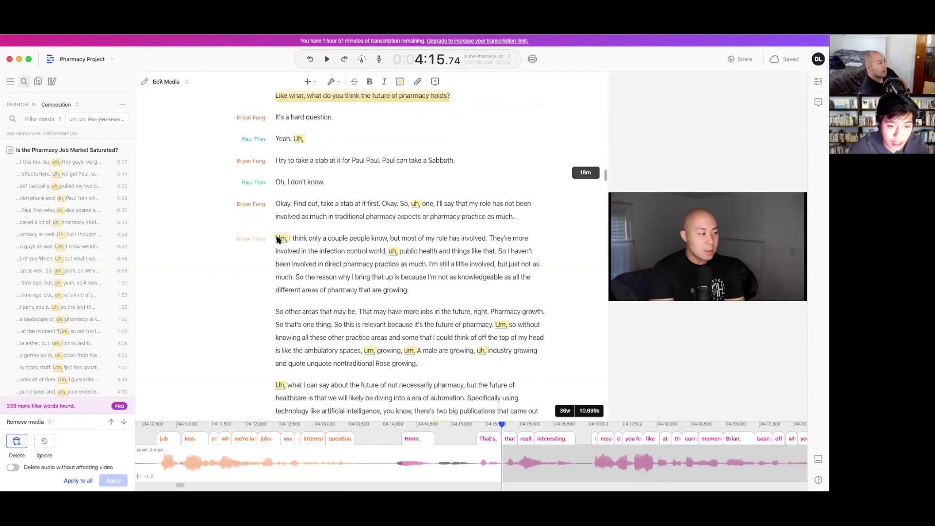
drag(274, 240, 412, 294)
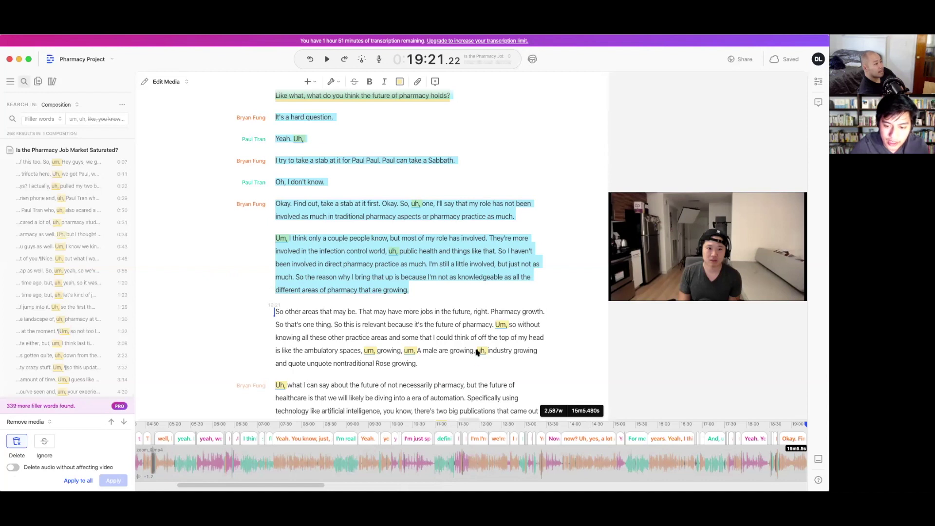
mouse_move(407, 419)
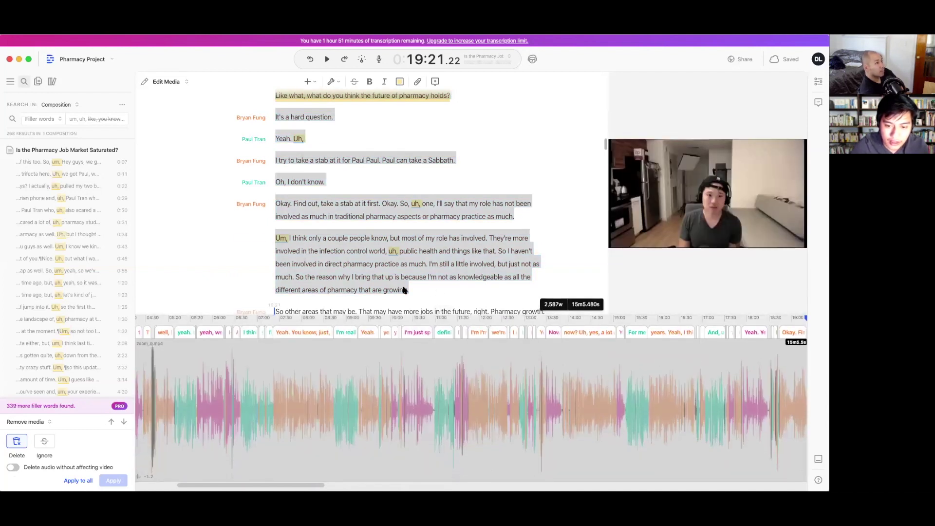
drag(409, 290, 274, 238)
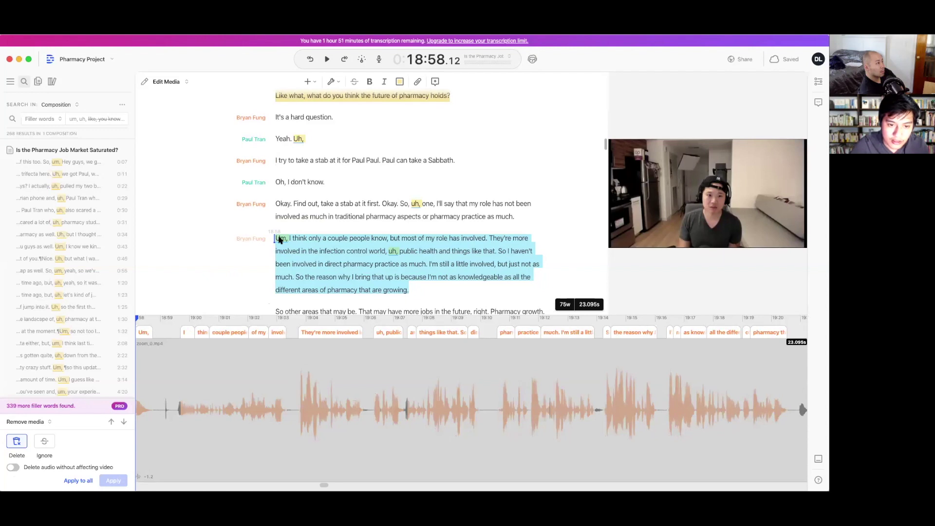
key(BackSpace)
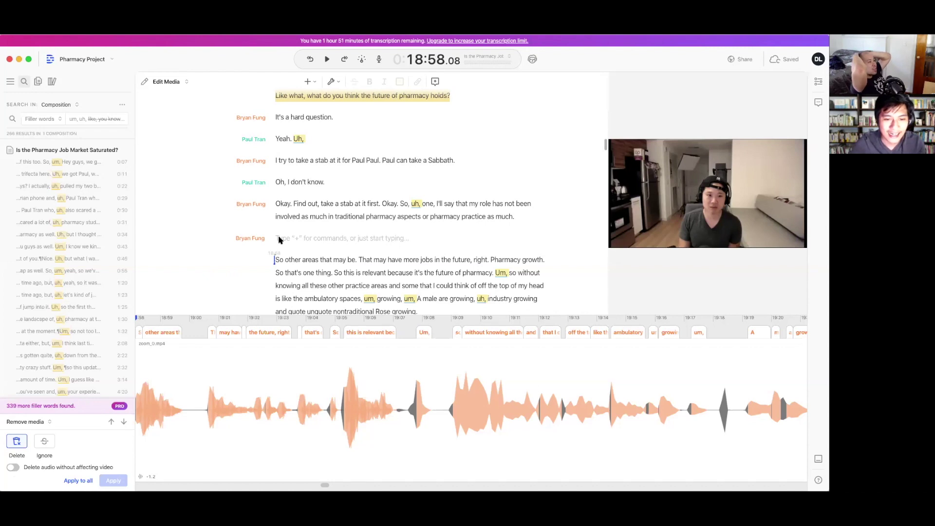
key(super+z)
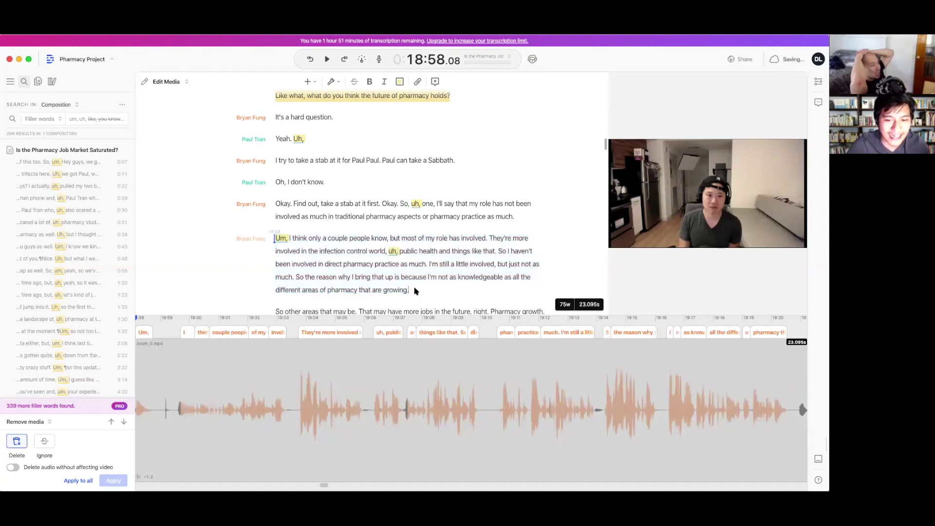
key(alt+Right)
key(alt+Right)
key(alt+Right)
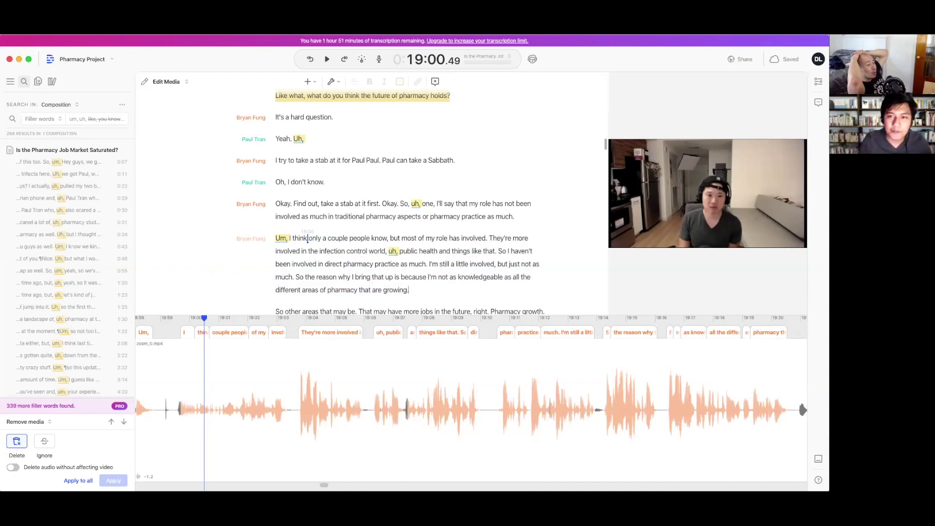
Look through the Share dialog's Export, Video, access and Publish options, then close it
click(733, 61)
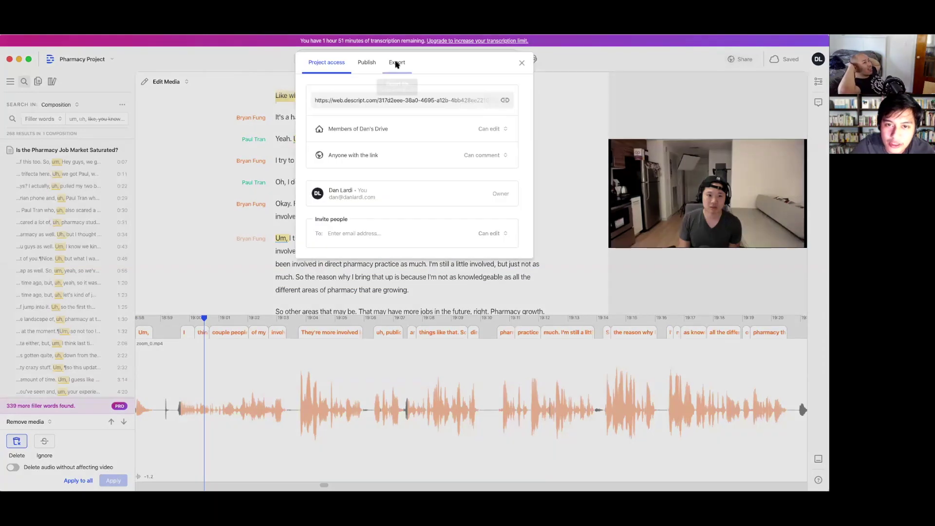
click(397, 62)
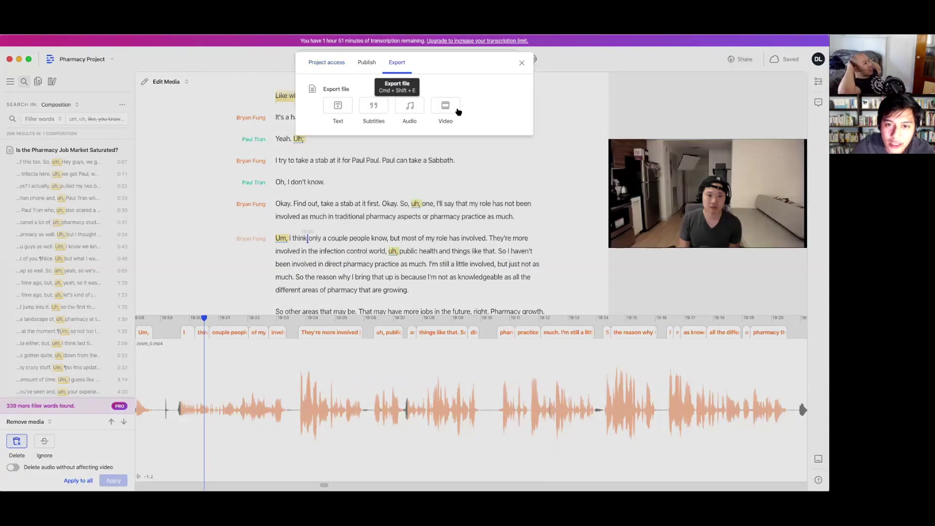
click(445, 108)
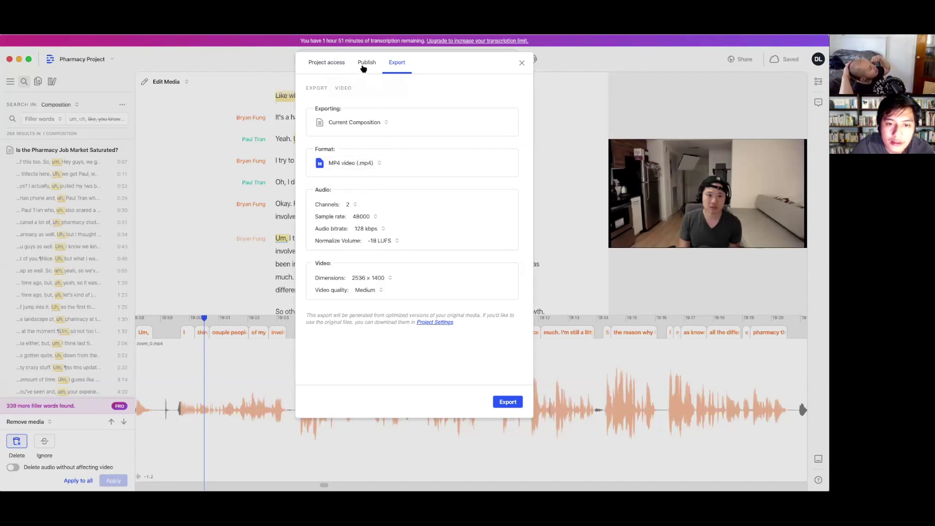
click(405, 64)
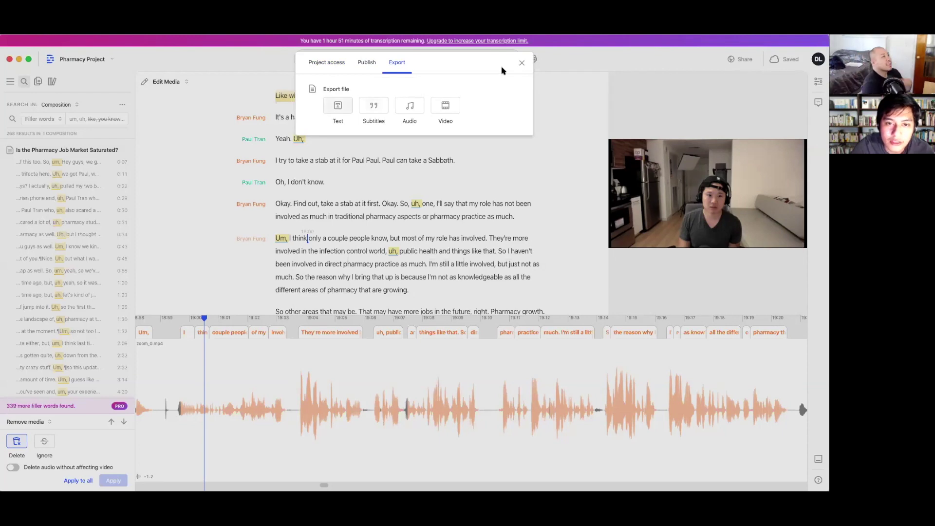
click(343, 65)
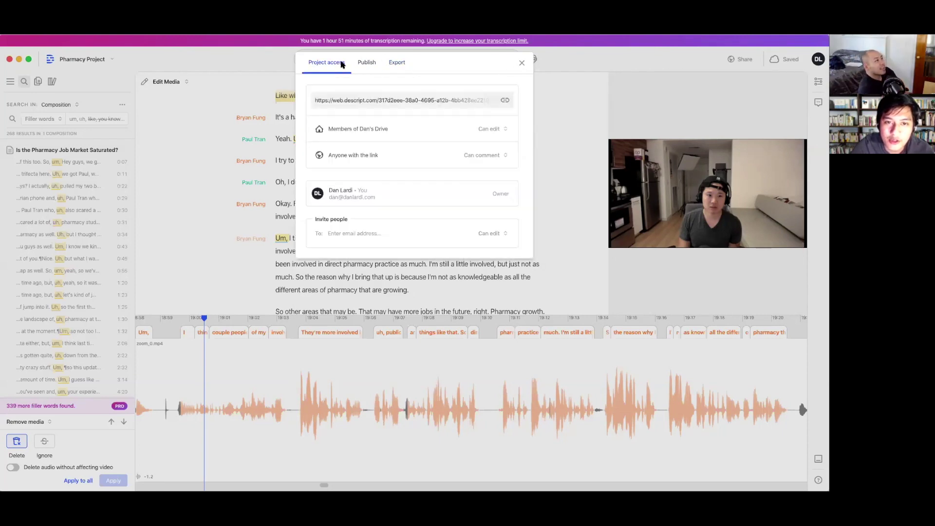
click(367, 65)
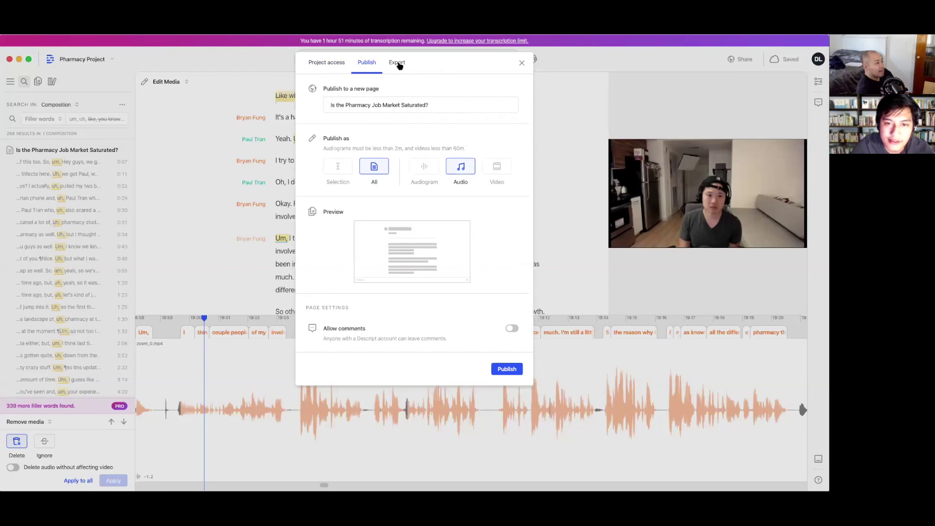
click(398, 64)
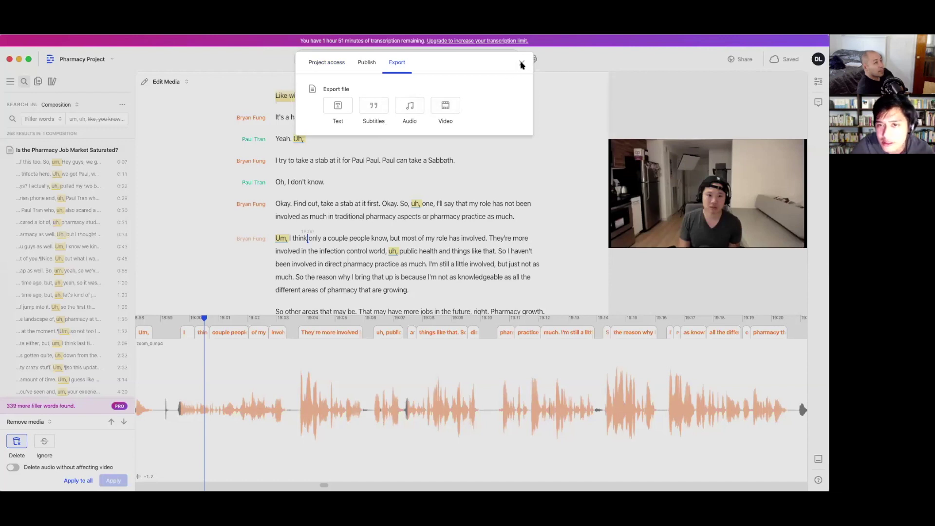
click(735, 59)
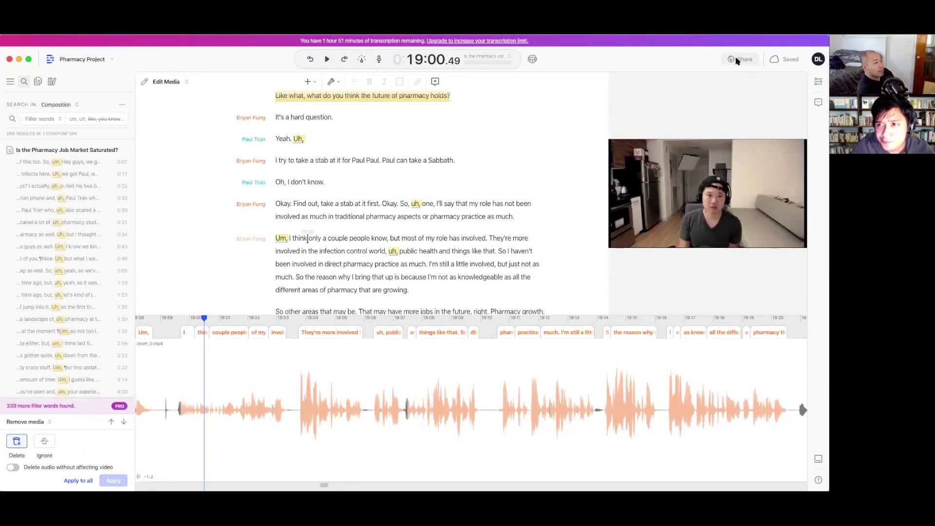
Open the Video export settings, keeping MP4 format and Current Composition
click(736, 60)
click(396, 63)
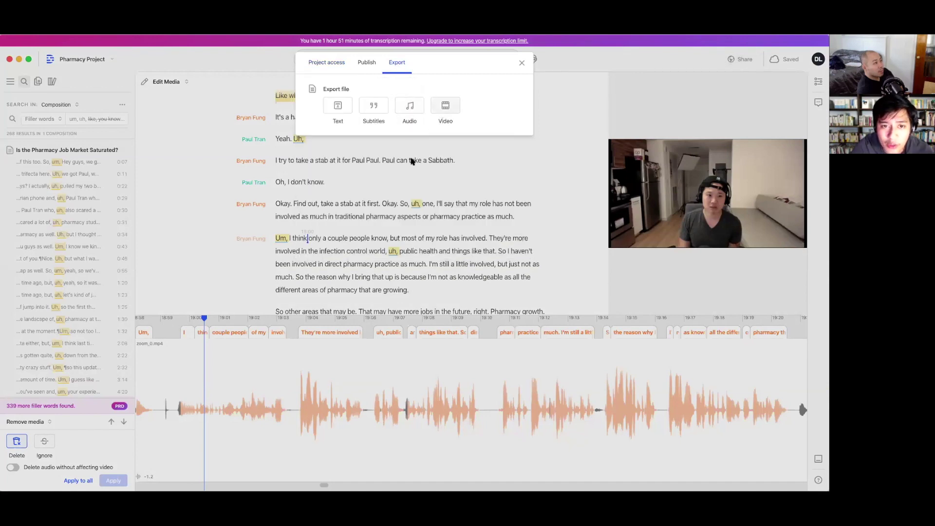
click(417, 167)
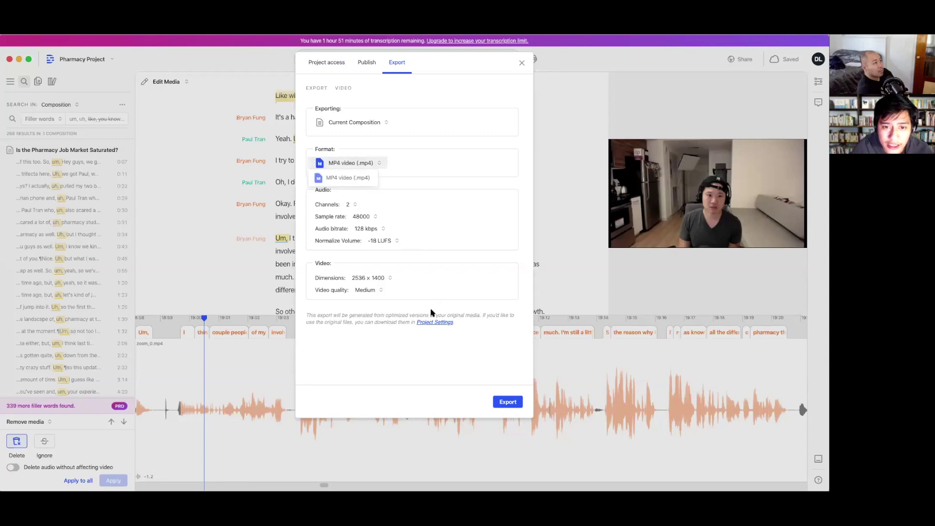
click(377, 323)
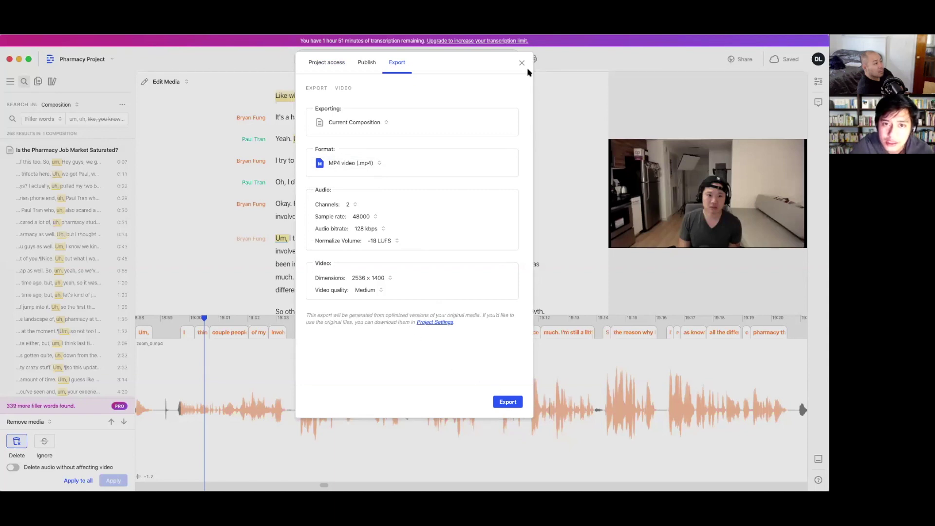
click(354, 123)
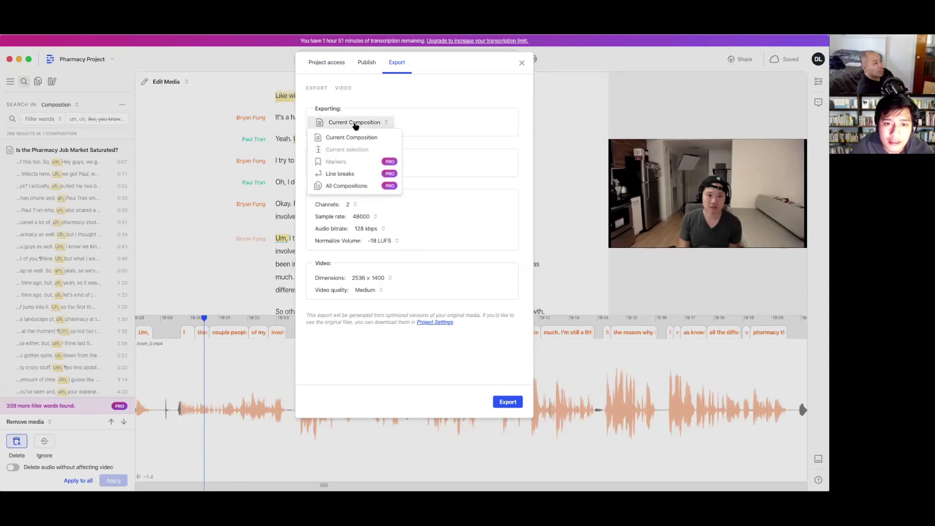
click(434, 122)
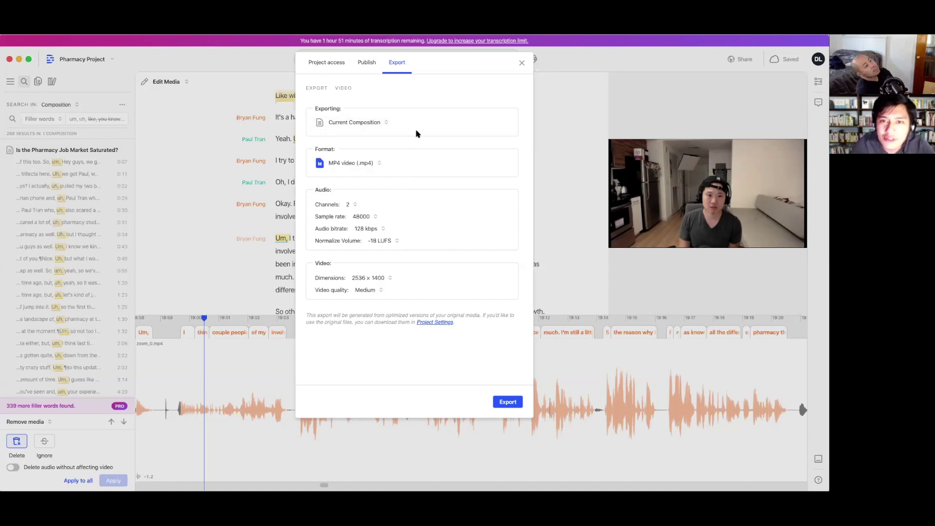
Close the Share dialog and select the paragraph beginning 'A technology.'
click(368, 64)
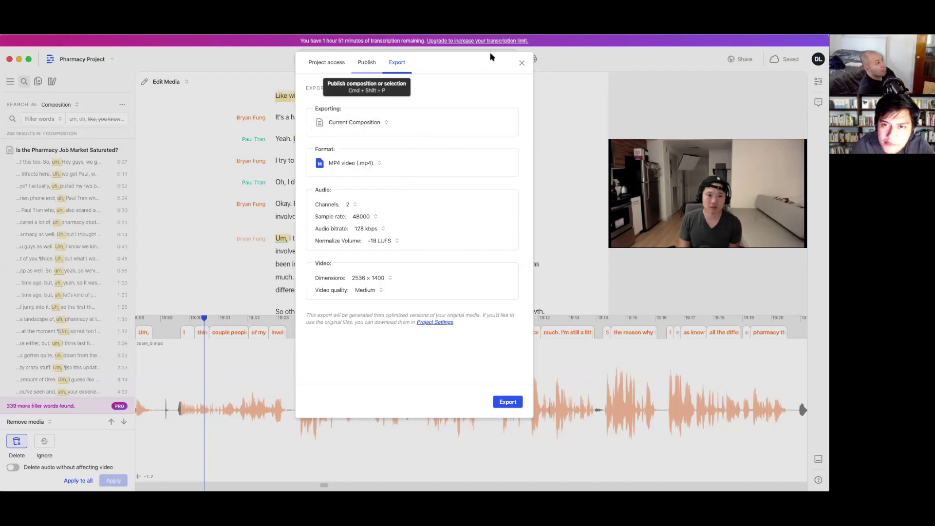
click(522, 63)
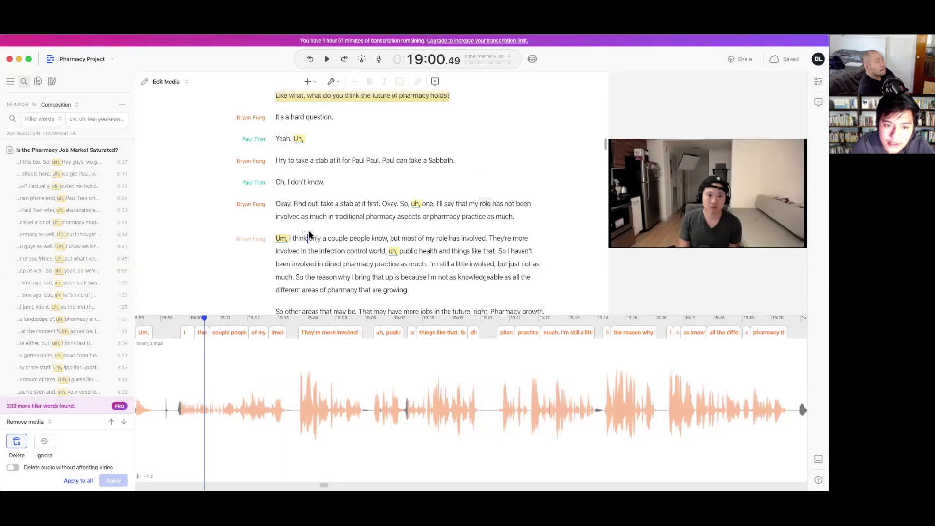
scroll(335, 250, down, 10)
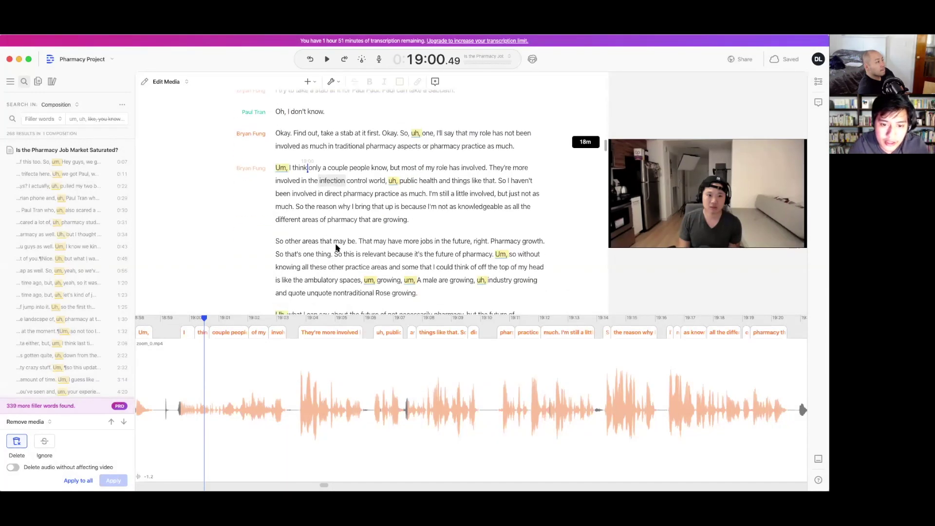
scroll(290, 257, down, 6)
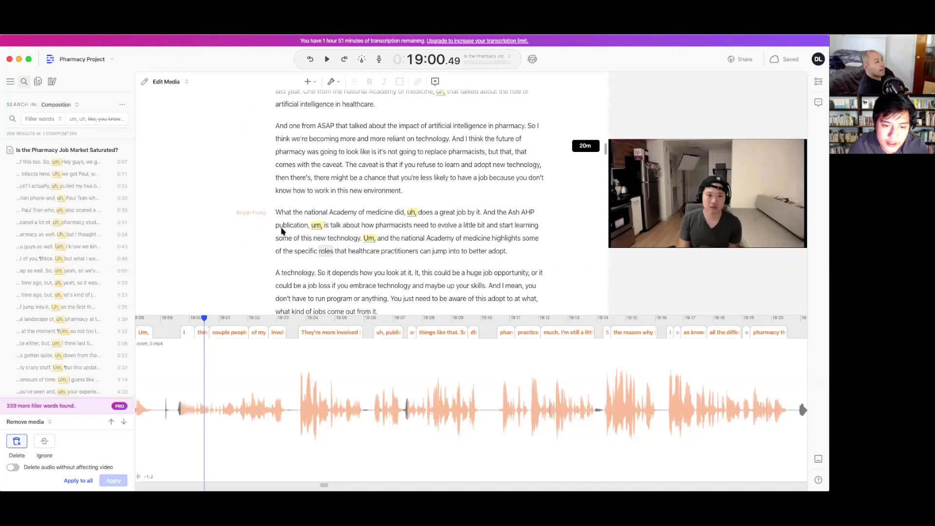
shift+click(365, 245)
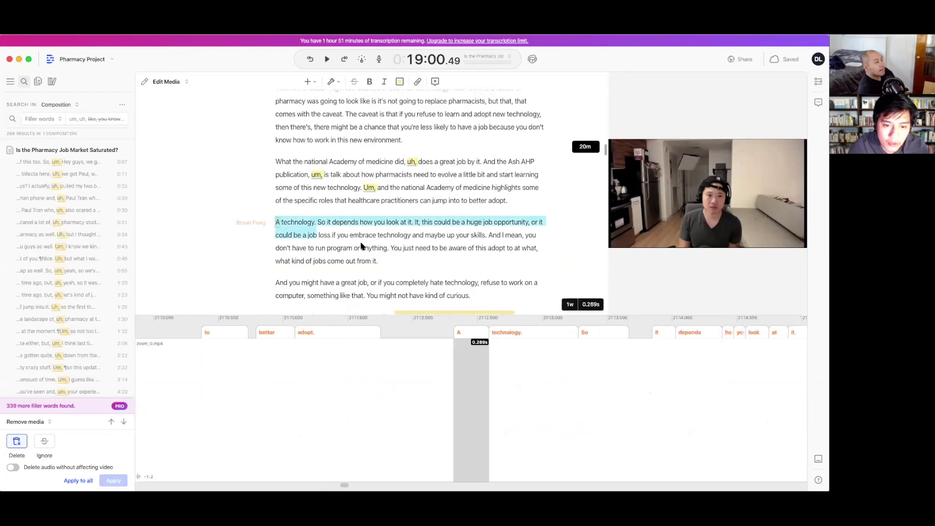
shift+click(376, 262)
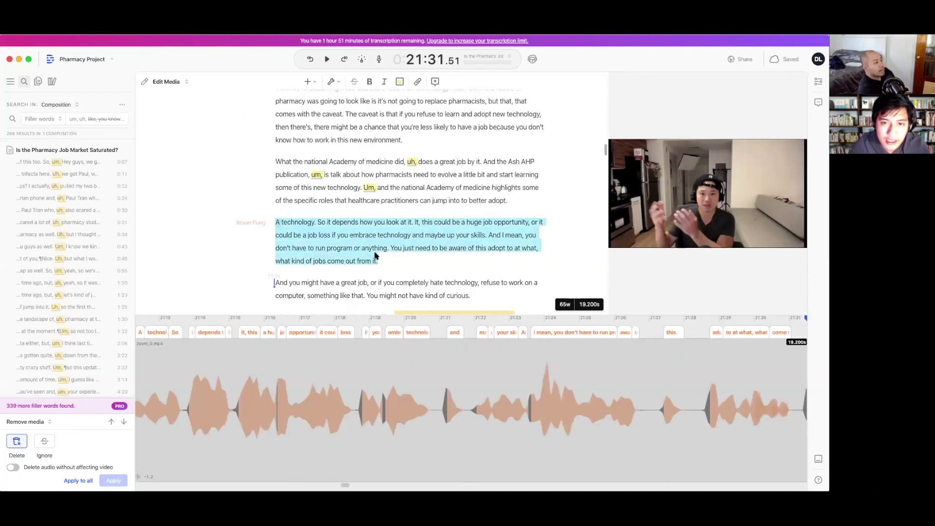
Clip the selected paragraph into a new composition
right_click(354, 233)
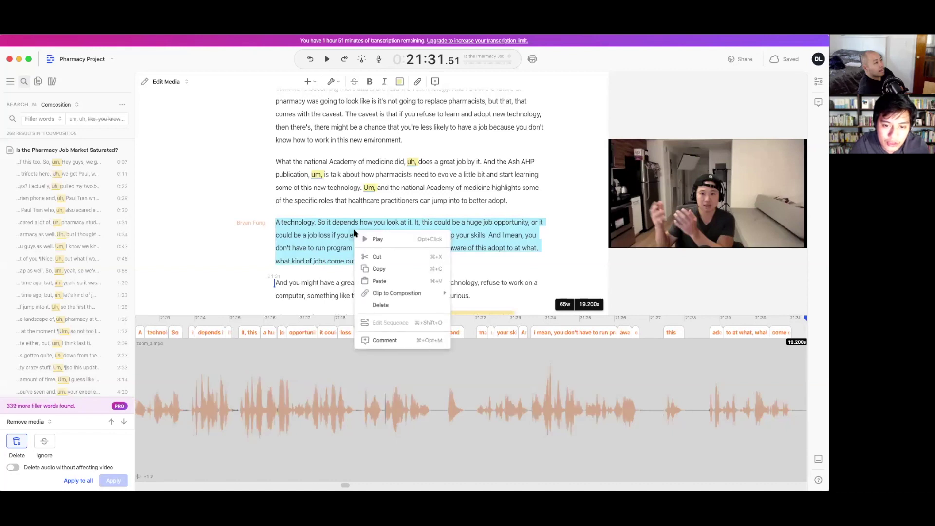
mouse_move(410, 293)
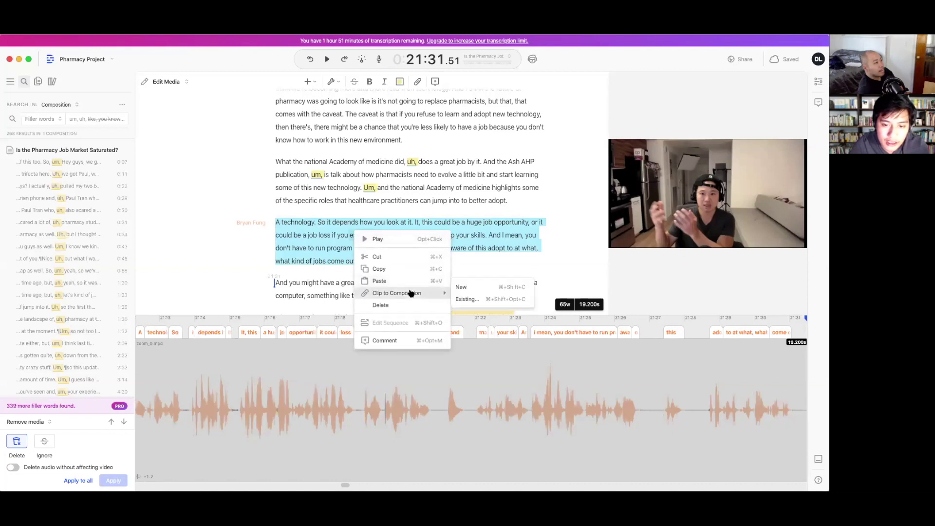
click(470, 289)
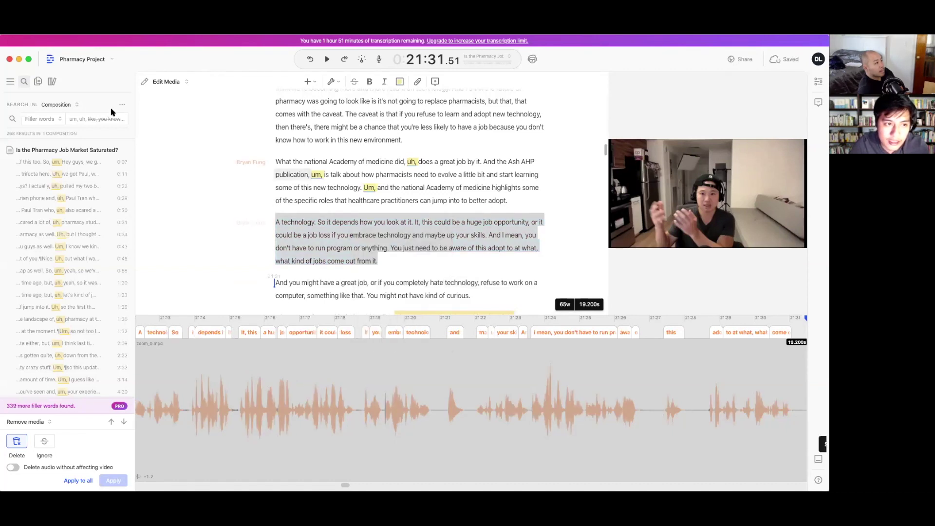
Leave the search scope on the composition, then close search and open the new 'Clips from…' composition
click(58, 106)
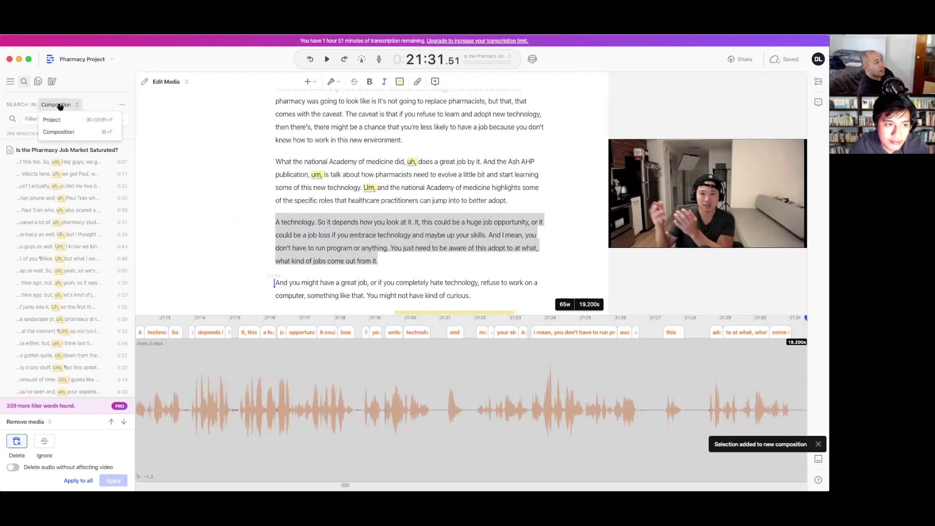
click(76, 131)
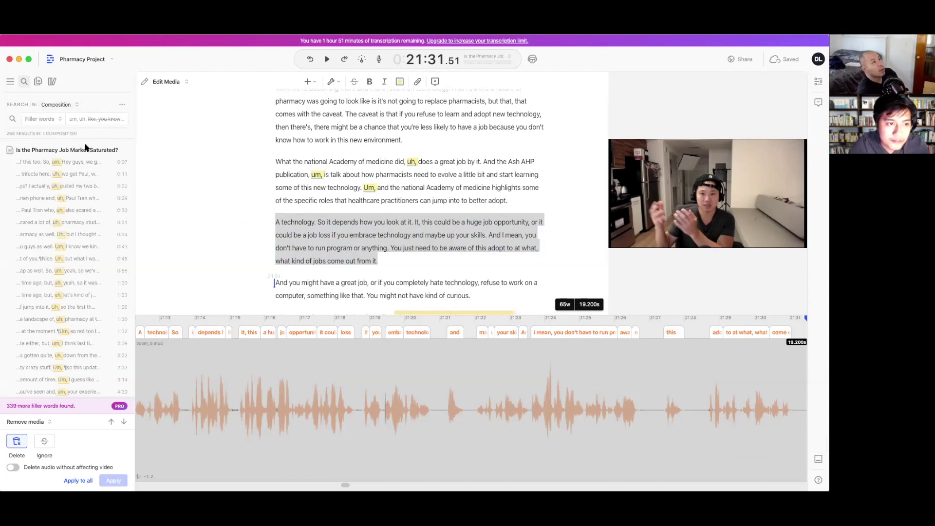
click(280, 223)
click(58, 104)
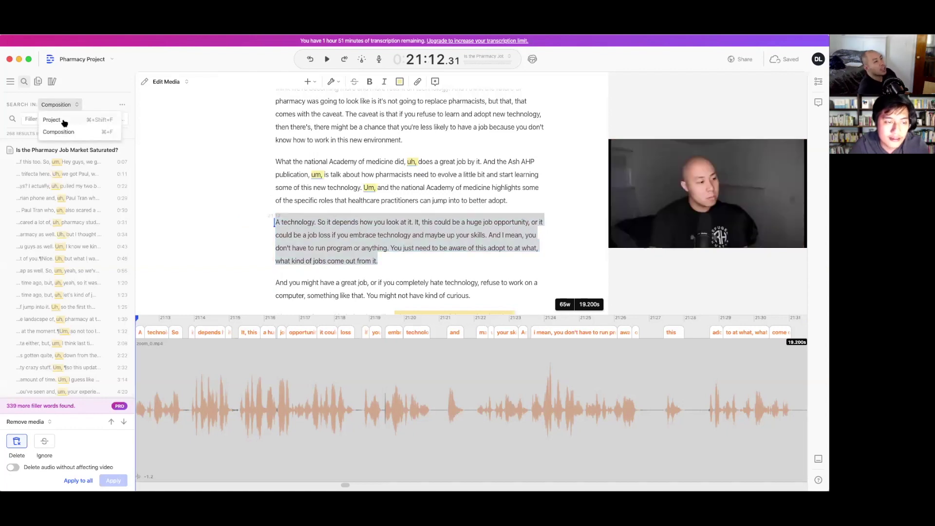
click(64, 121)
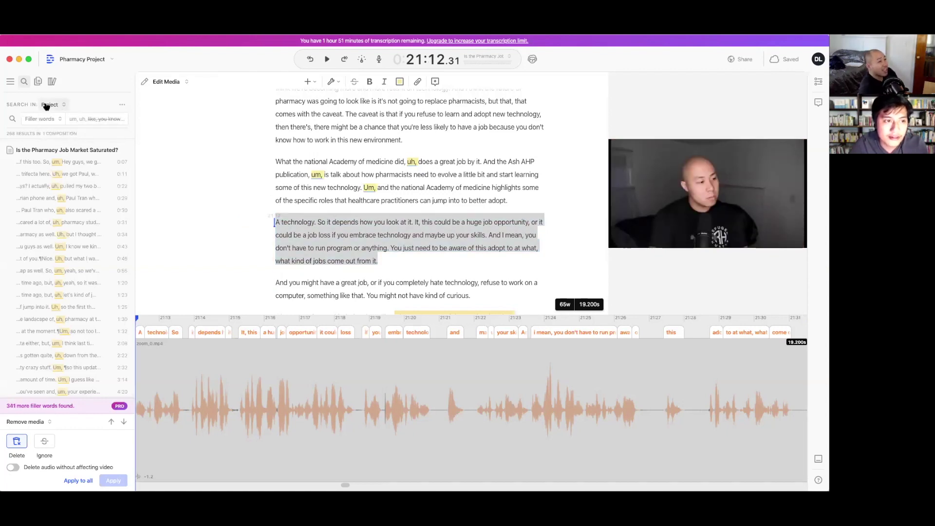
click(50, 104)
click(58, 133)
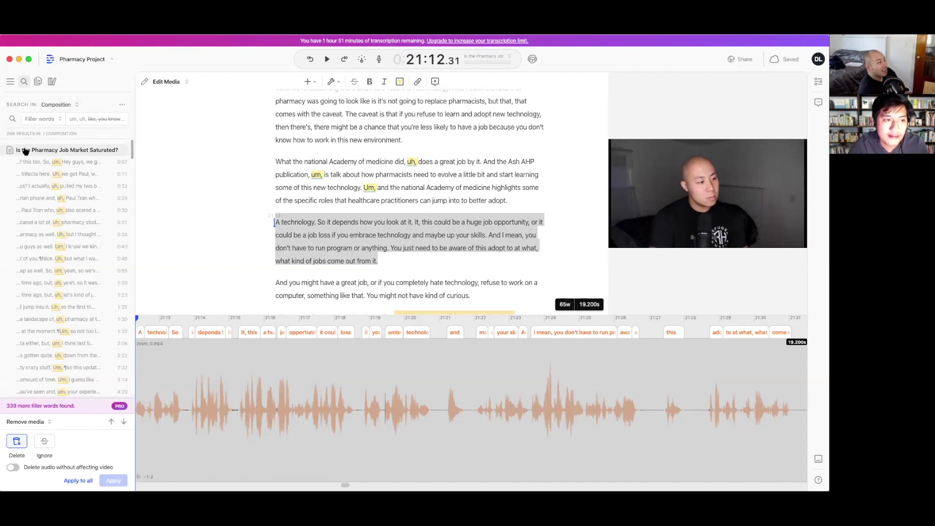
key(Escape)
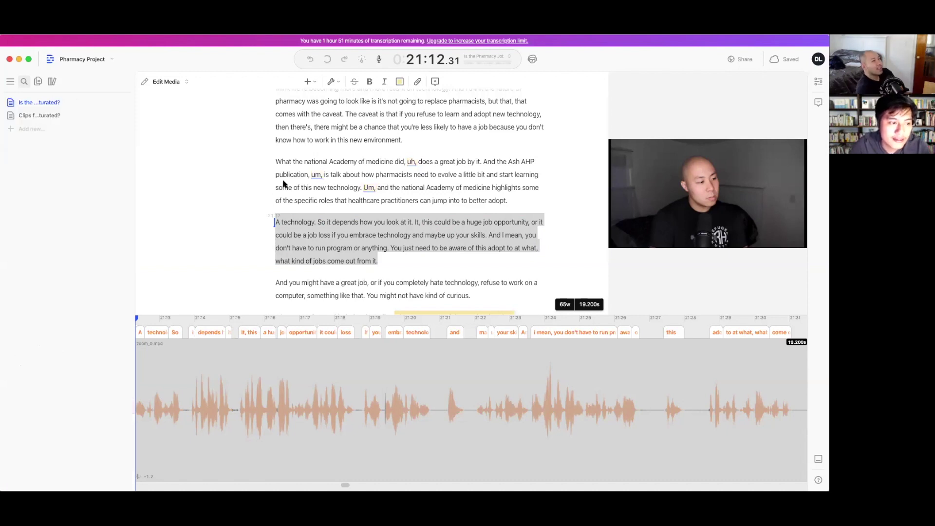
click(61, 115)
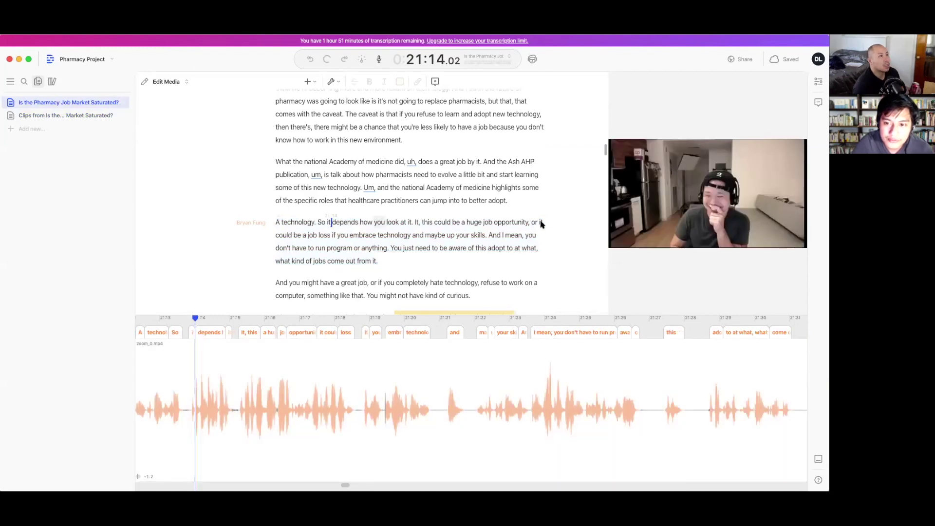
Start an empty comment on the word 'could' in the 'A technology.' paragraph
click(540, 224)
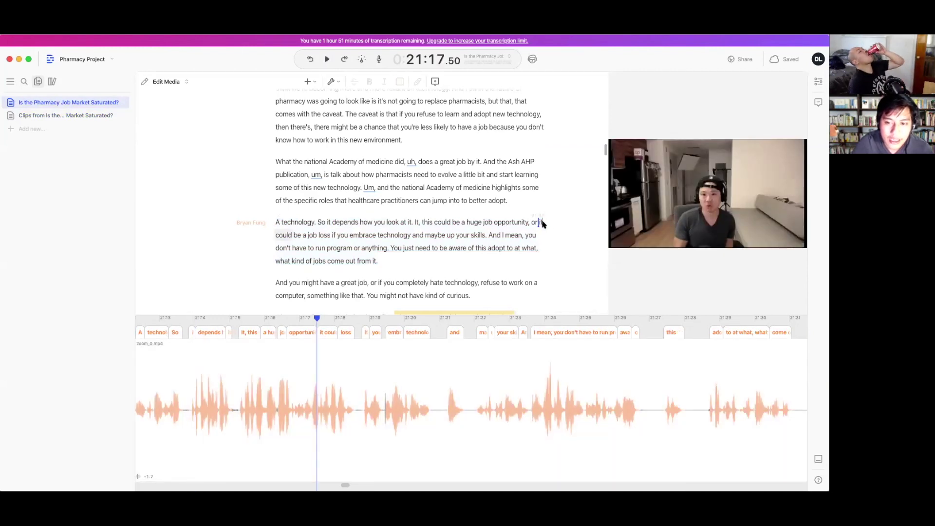
key(super+alt+m)
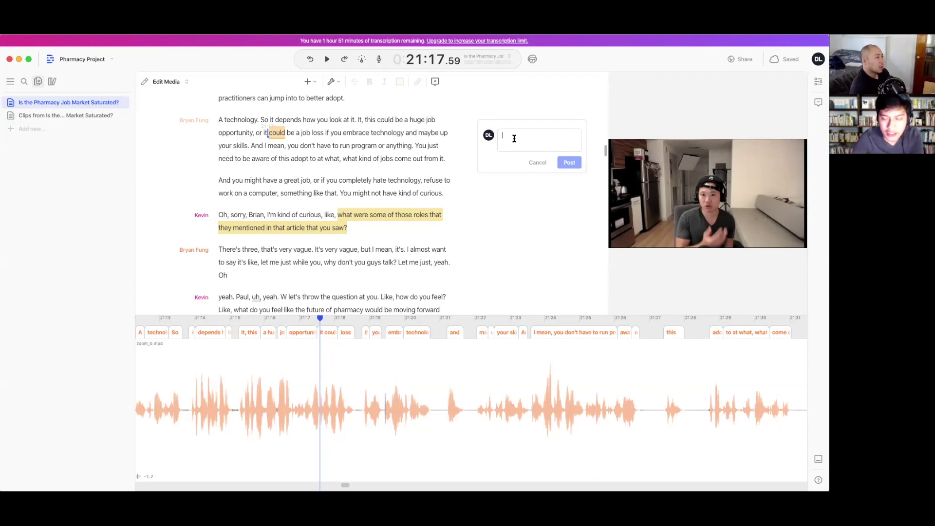
Cancel the draft comment and scroll back to the 'A technology. So it depends…' paragraph
text(Hey)
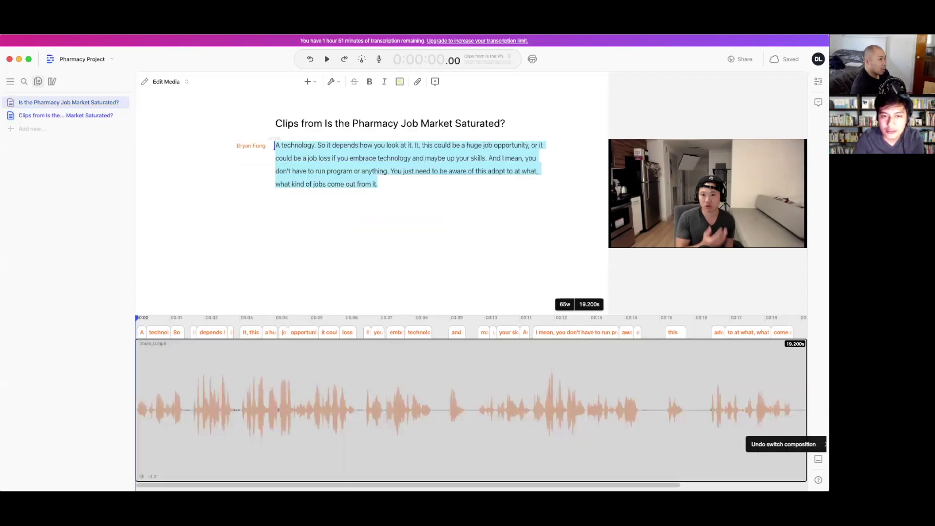
click(39, 104)
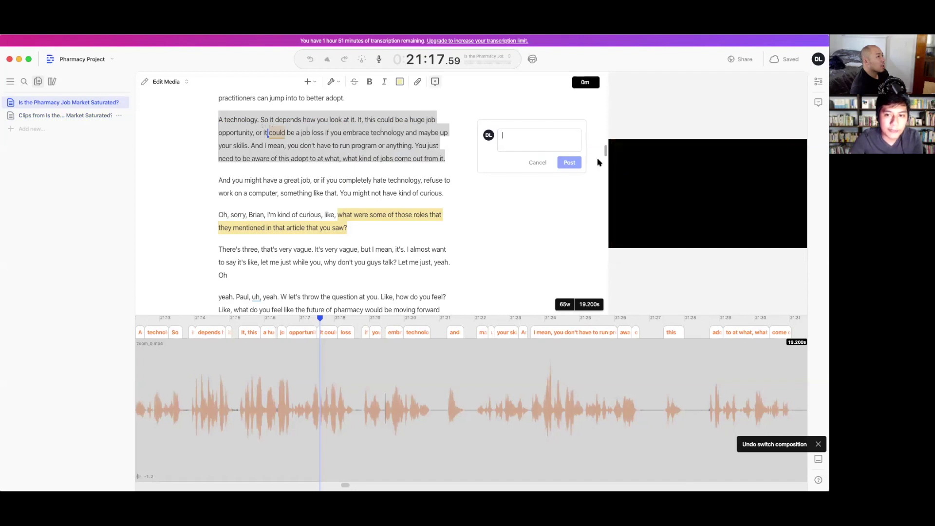
click(537, 163)
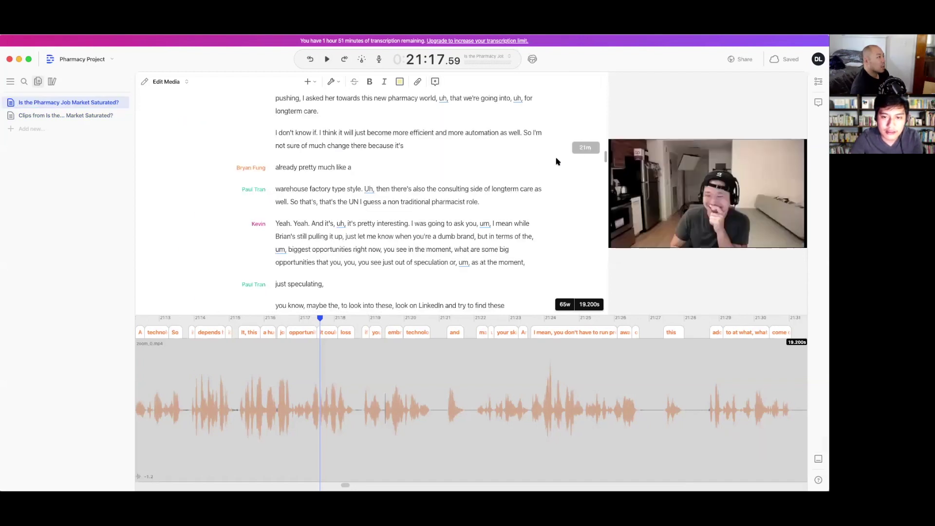
mouse_move(605, 155)
mouse_down()
mouse_move(604, 277)
mouse_move(606, 174)
mouse_up()
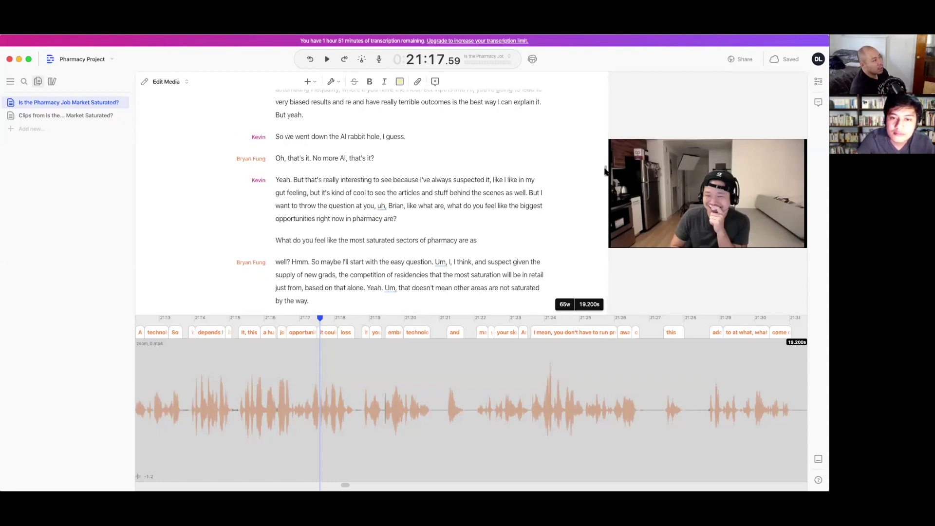
drag(605, 171, 606, 148)
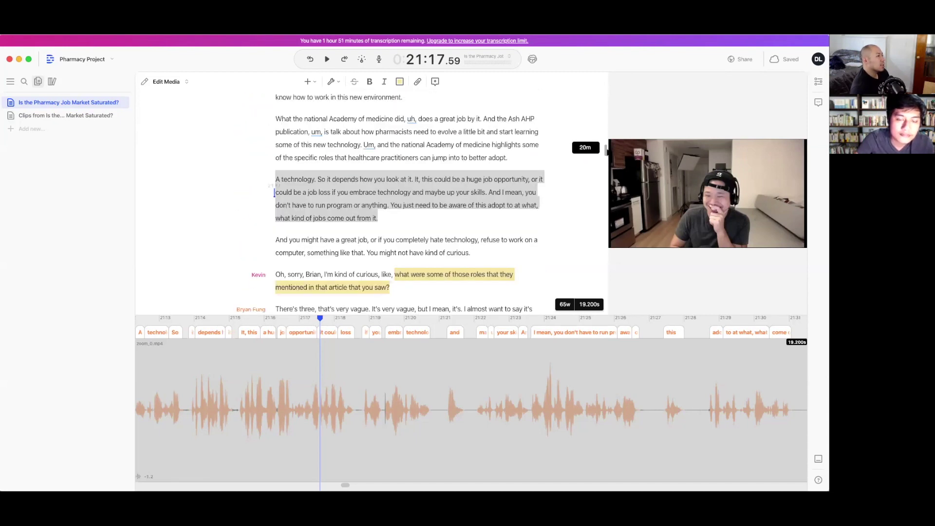
click(375, 219)
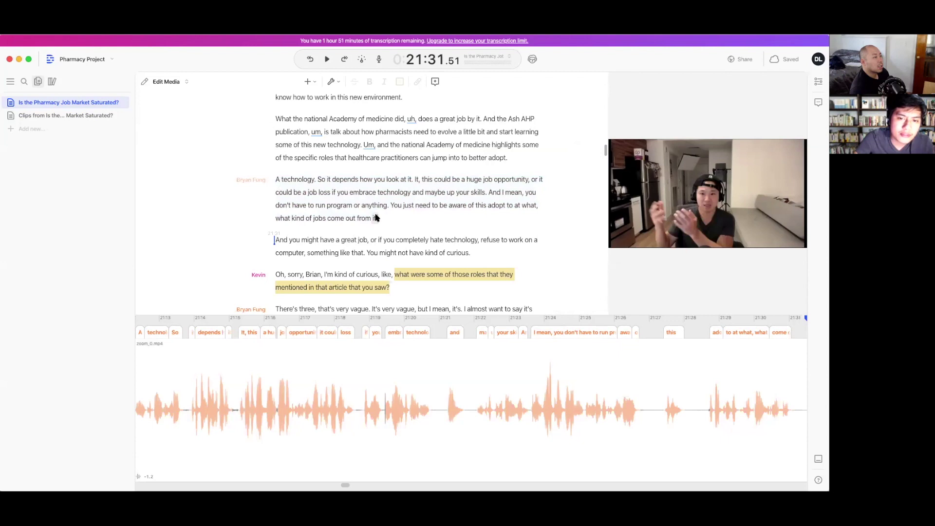
shift+click(274, 119)
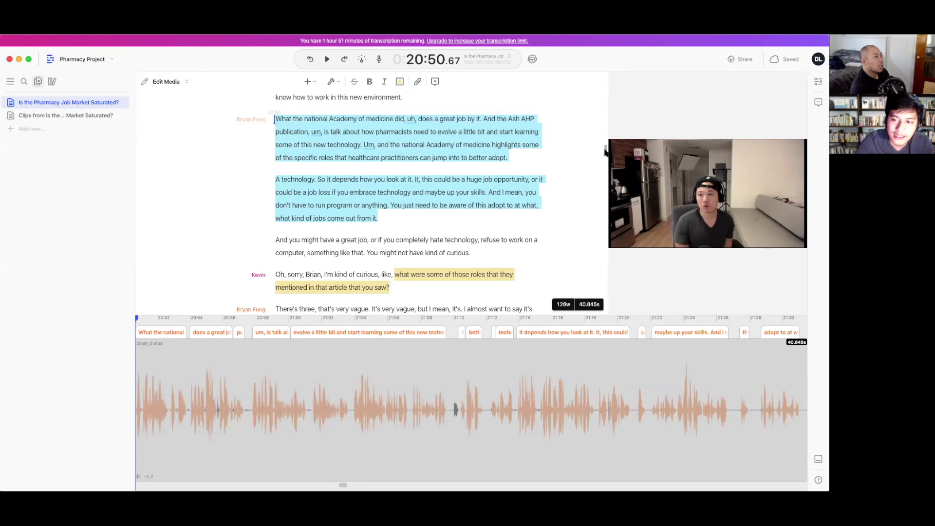
scroll(603, 156, down, 15)
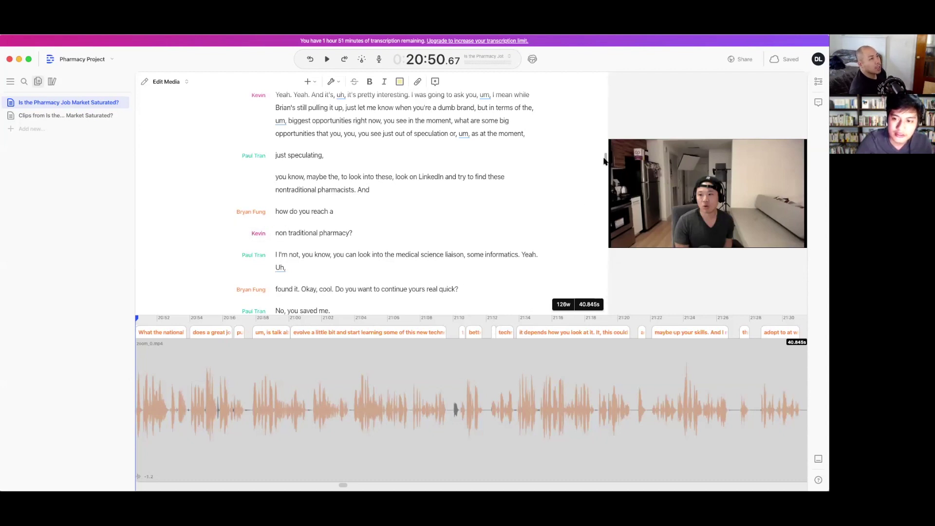
drag(604, 160, 605, 168)
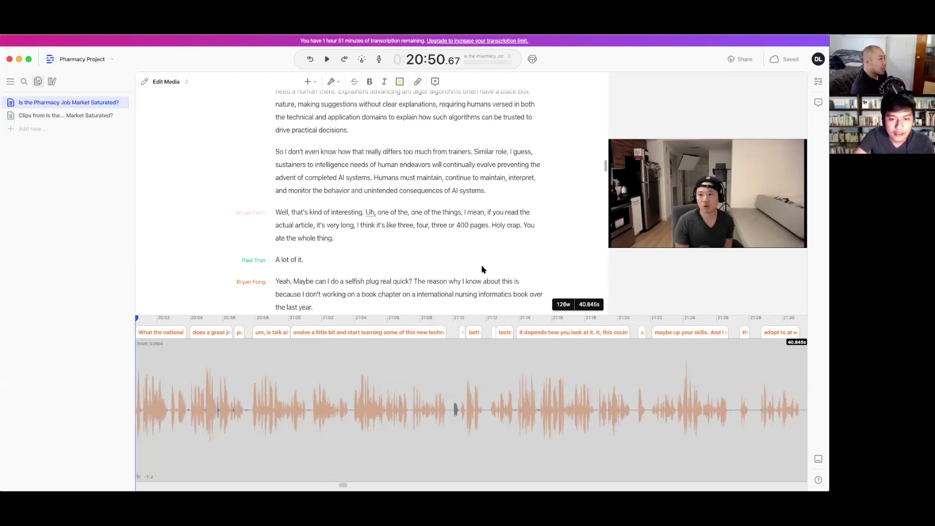
scroll(482, 267, down, 5)
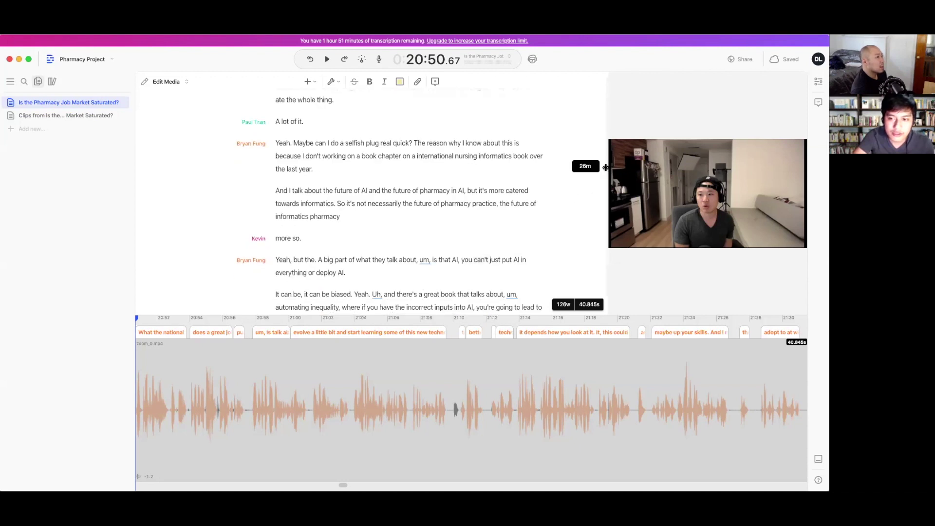
drag(606, 168, 606, 173)
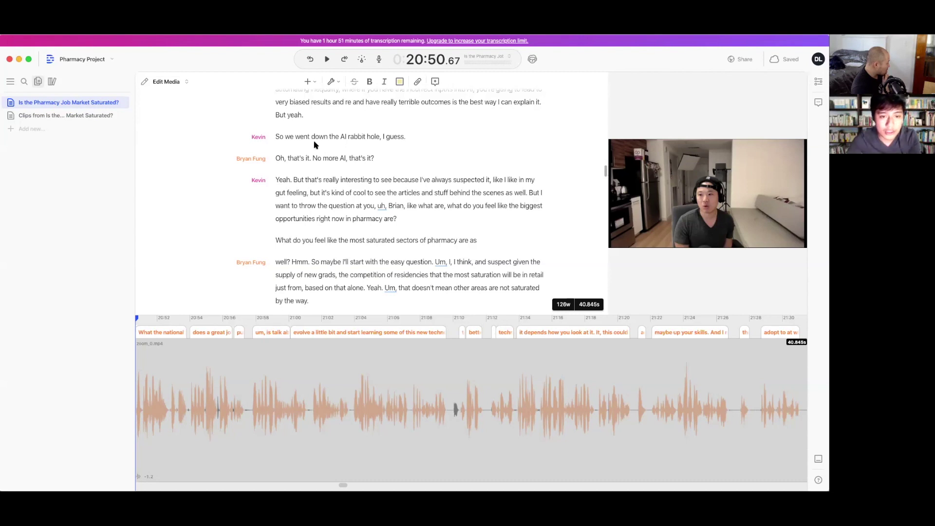
click(69, 114)
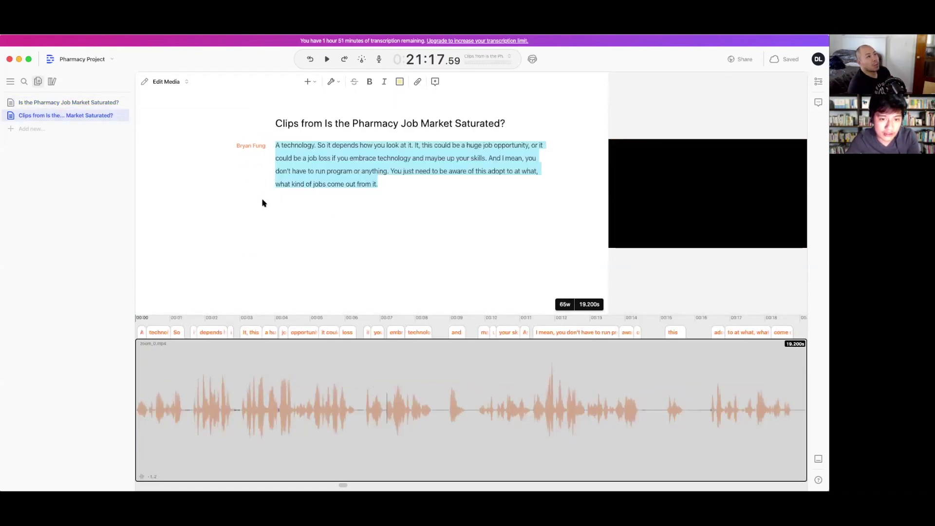
Check the 'Clips from…' composition, then return to the original transcript with playback at 27:30
click(84, 103)
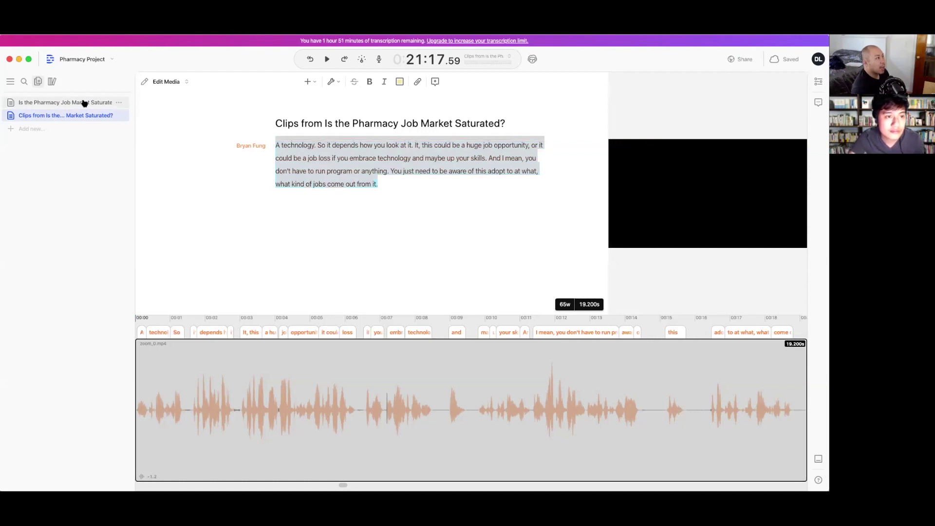
click(90, 102)
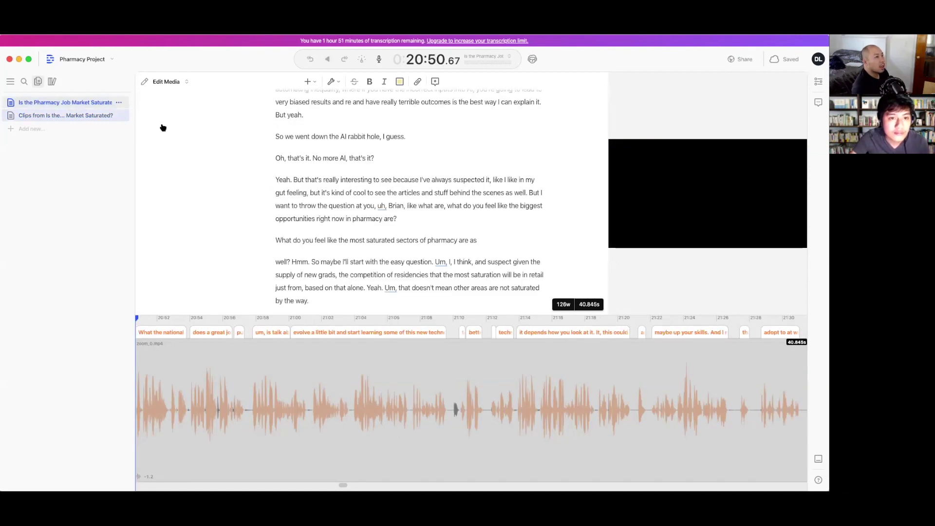
click(355, 194)
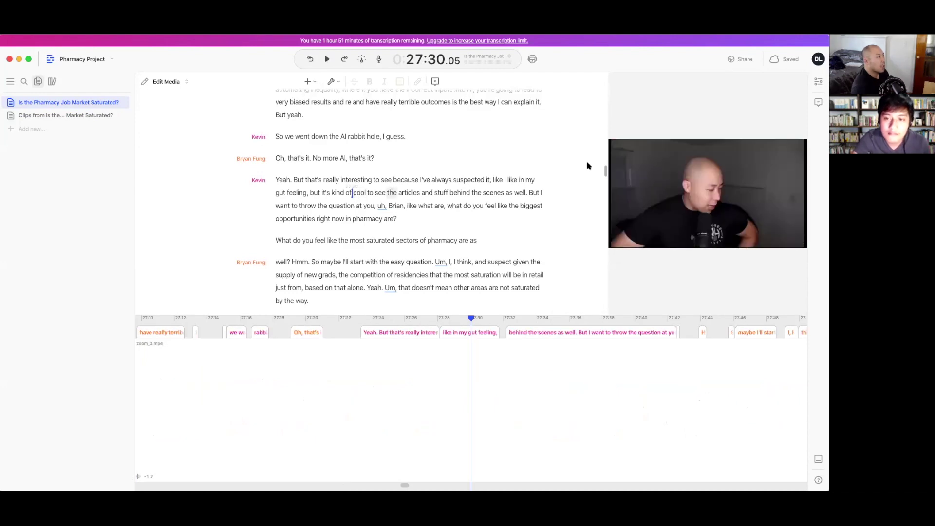
scroll(604, 173, up, 5)
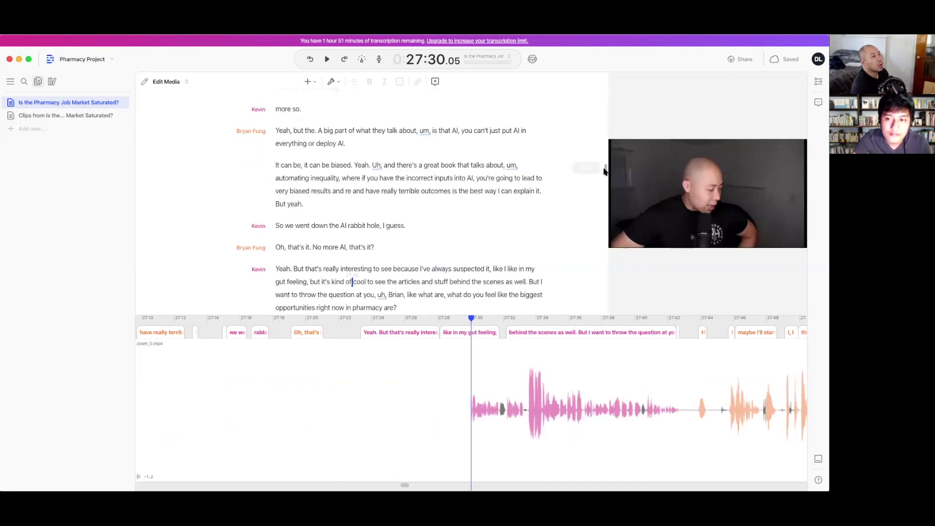
scroll(603, 169, up, 15)
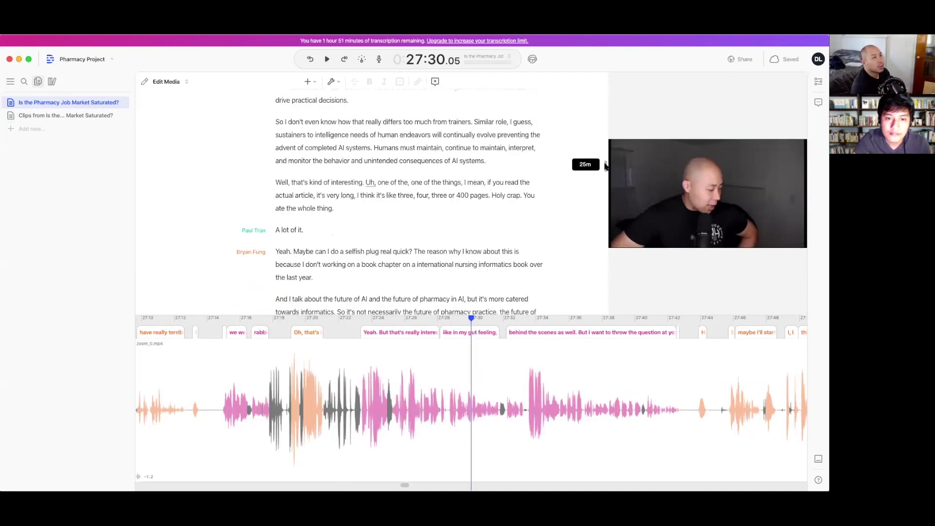
scroll(605, 160, up, 15)
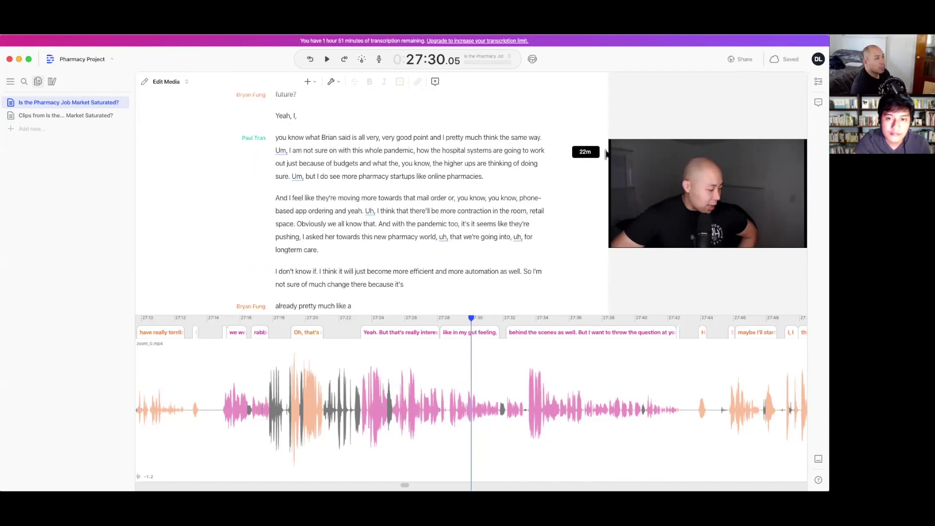
drag(606, 154, 602, 206)
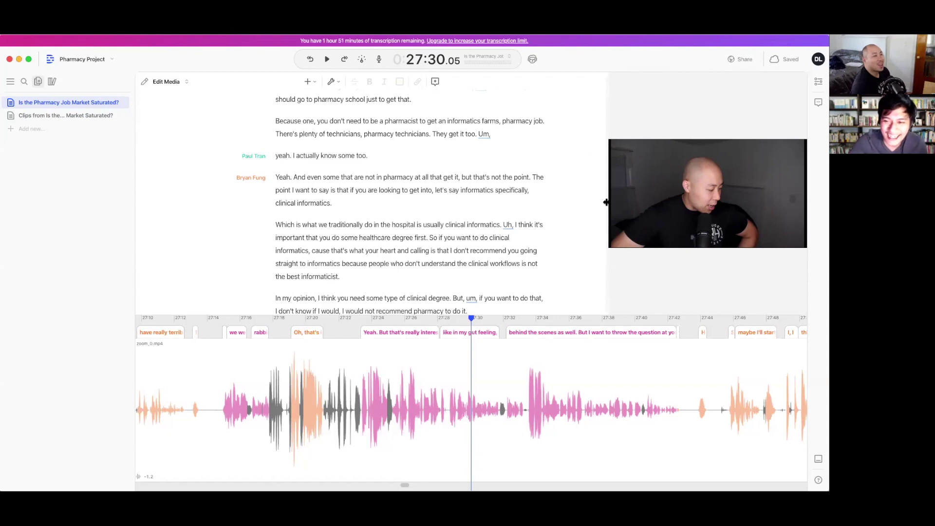
scroll(605, 208, down, 5)
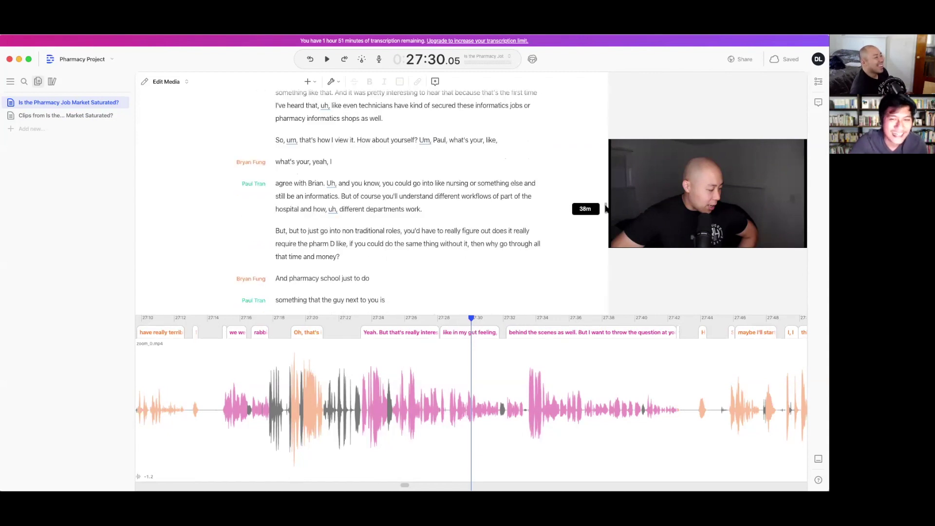
scroll(602, 157, up, 20)
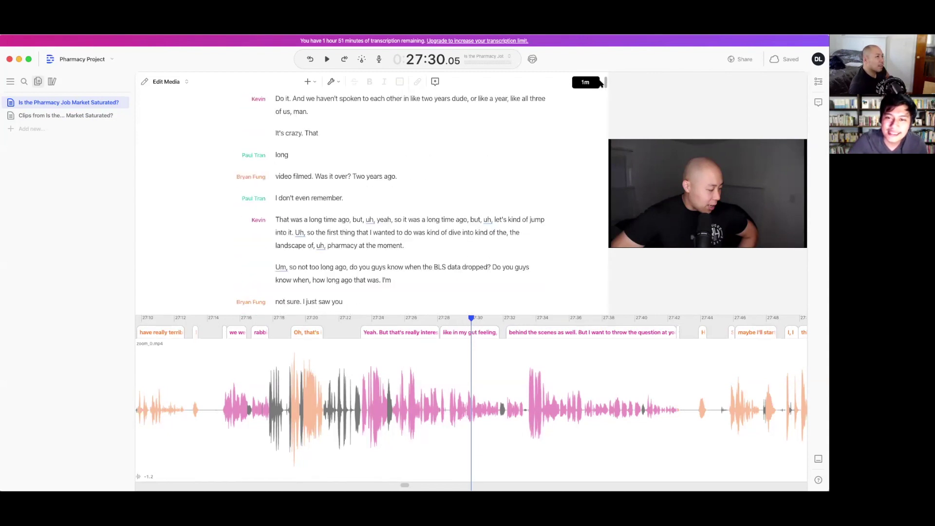
scroll(602, 111, down, 10)
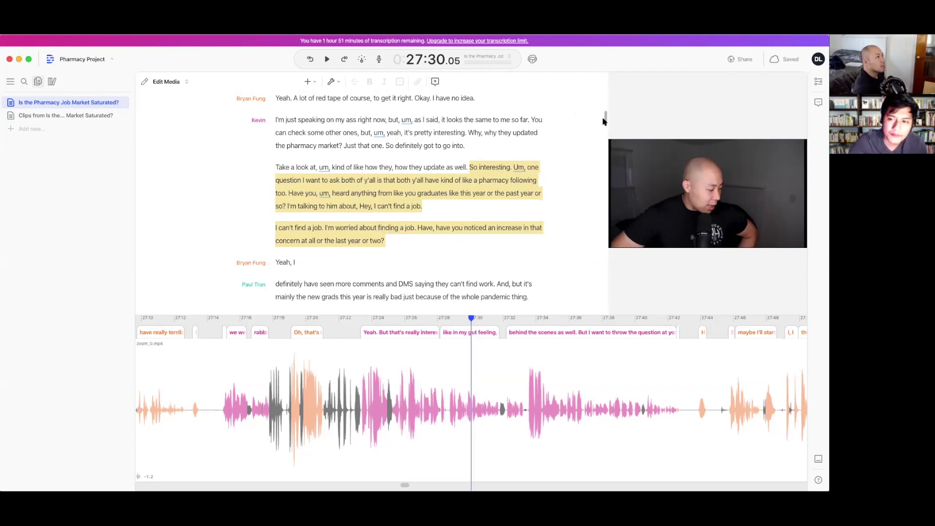
scroll(605, 117, down, 3)
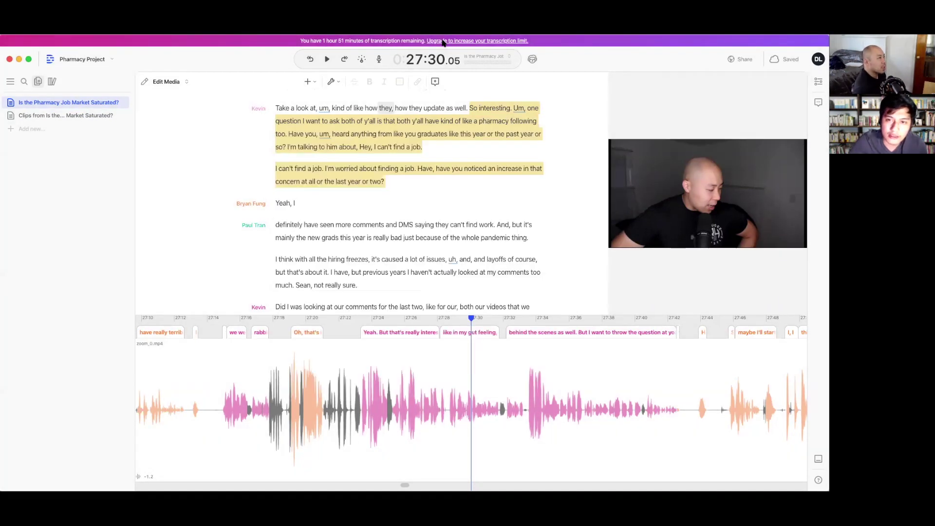
Open the transcription-limit upgrade plans, check the 20%-off annual billing price, then close the window
click(443, 43)
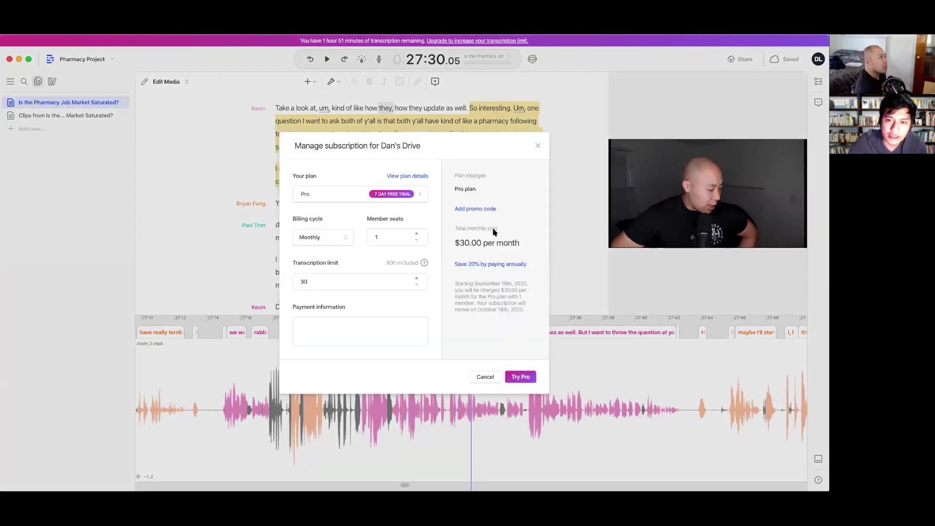
click(477, 264)
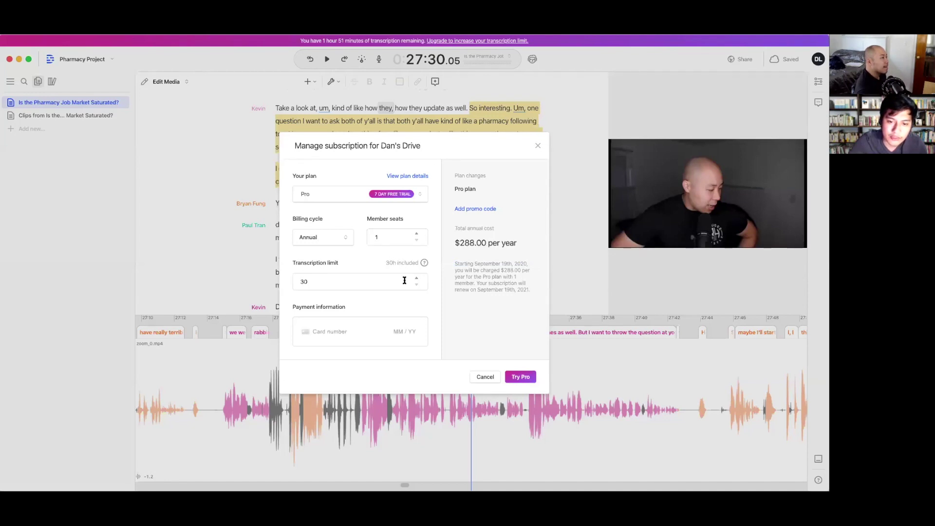
click(537, 146)
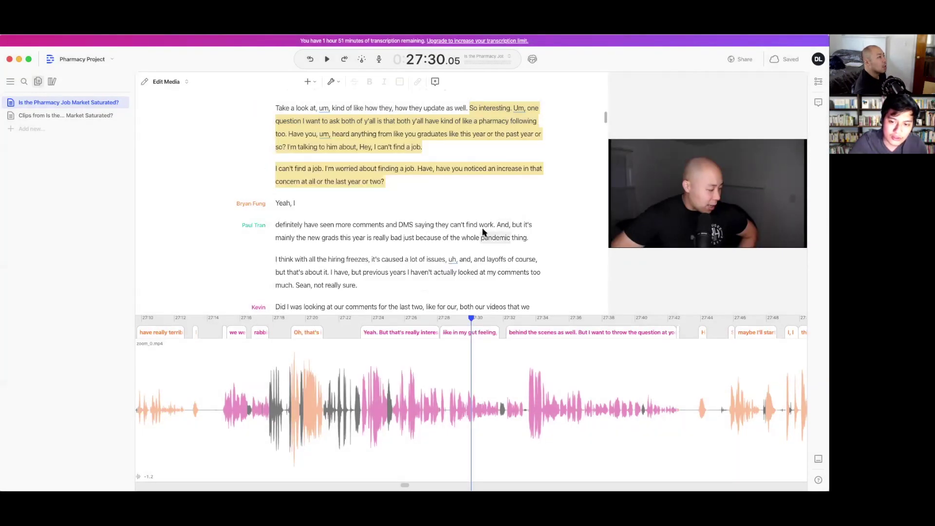